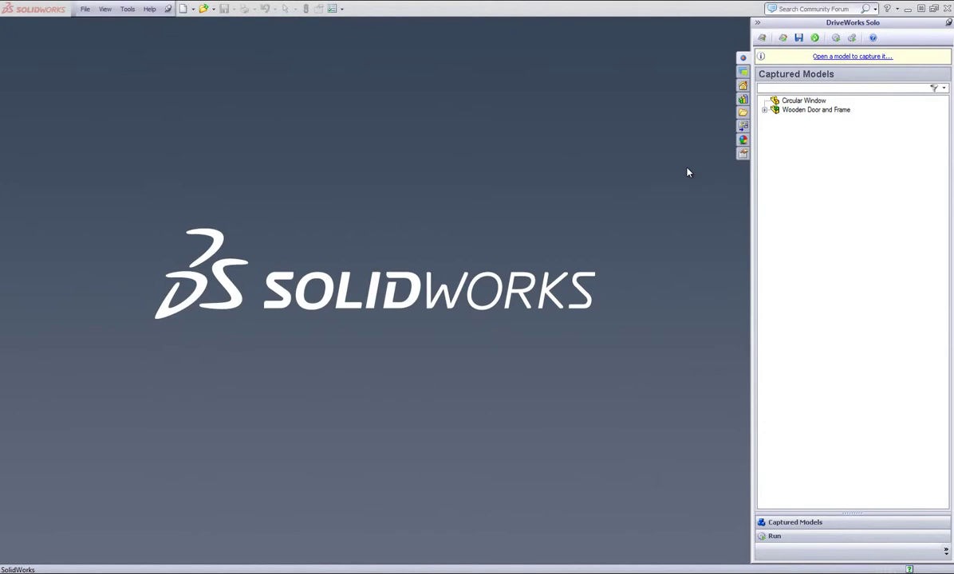
- Open the Door Jamb part under Wooden Door and Frame in Captured Models
{"action": "left_click", "coordinate": [765, 110]}
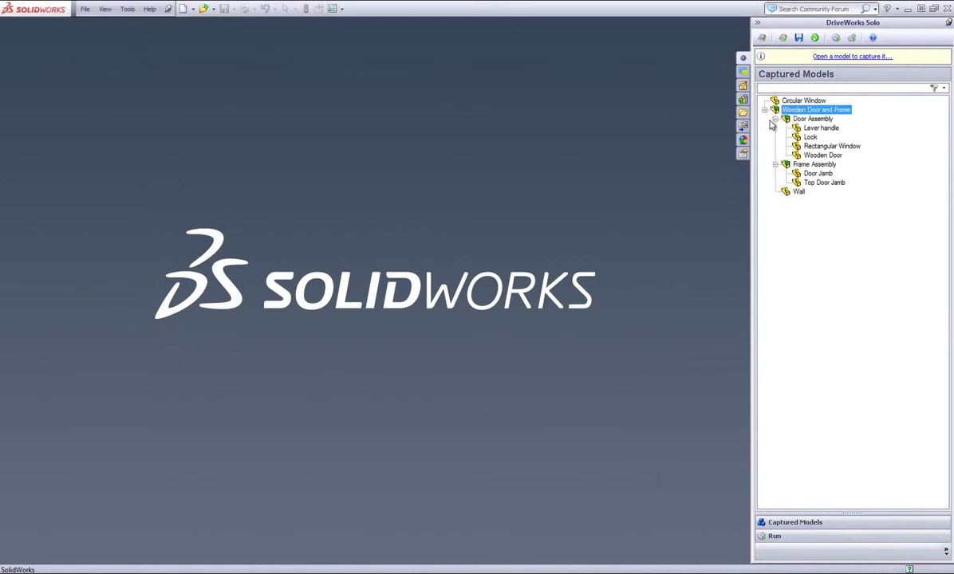
{"action": "double_click", "coordinate": [818, 173]}
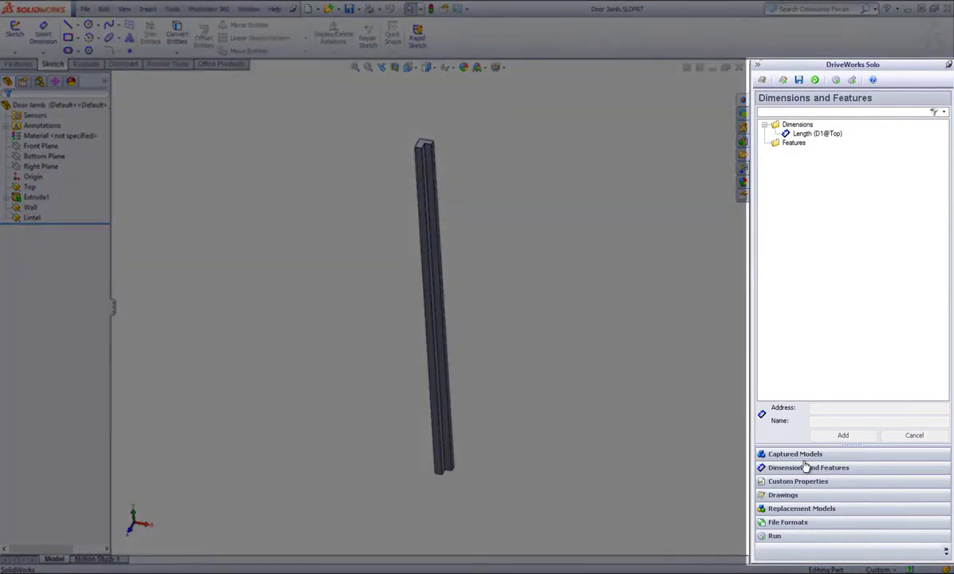
- Capture the DWColour custom property of Door Jamb and close the part
{"action": "left_click", "coordinate": [809, 481]}
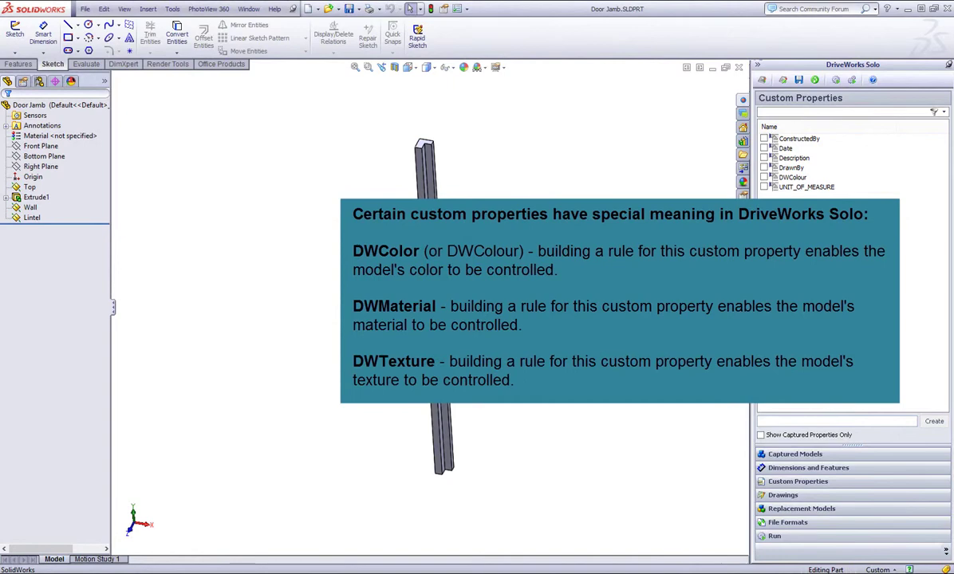
{"action": "left_click", "coordinate": [764, 177]}
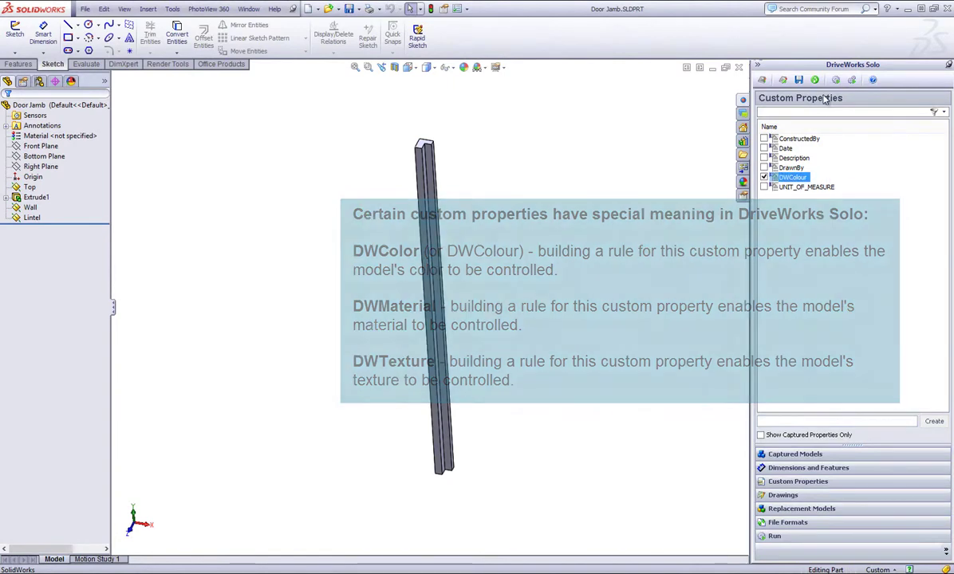
{"action": "left_click", "coordinate": [739, 68]}
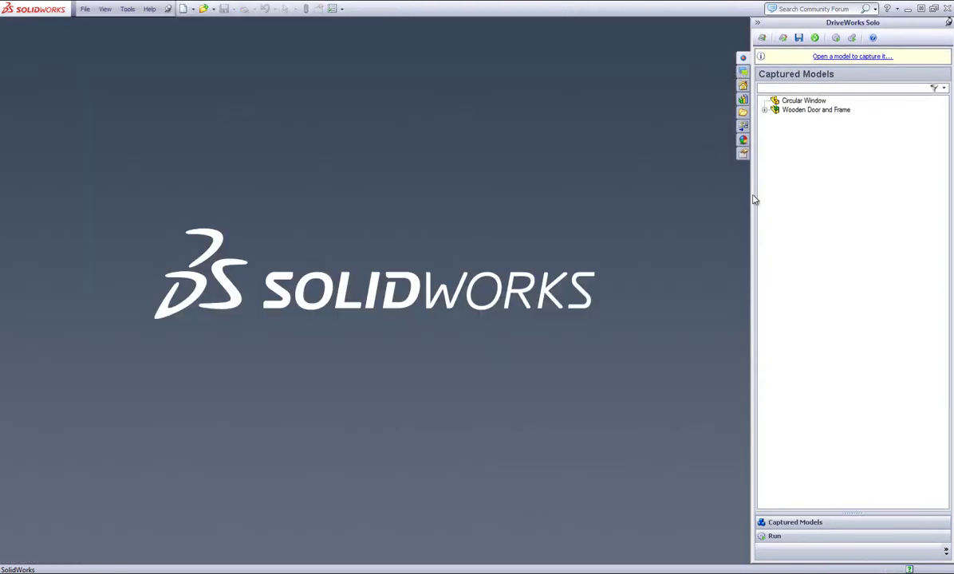
- Capture DWColour for Top Door Jamb in Frame Assembly, close it, and open the DriveWorks Solo project
{"action": "left_click", "coordinate": [764, 110]}
{"action": "left_click", "coordinate": [775, 128]}
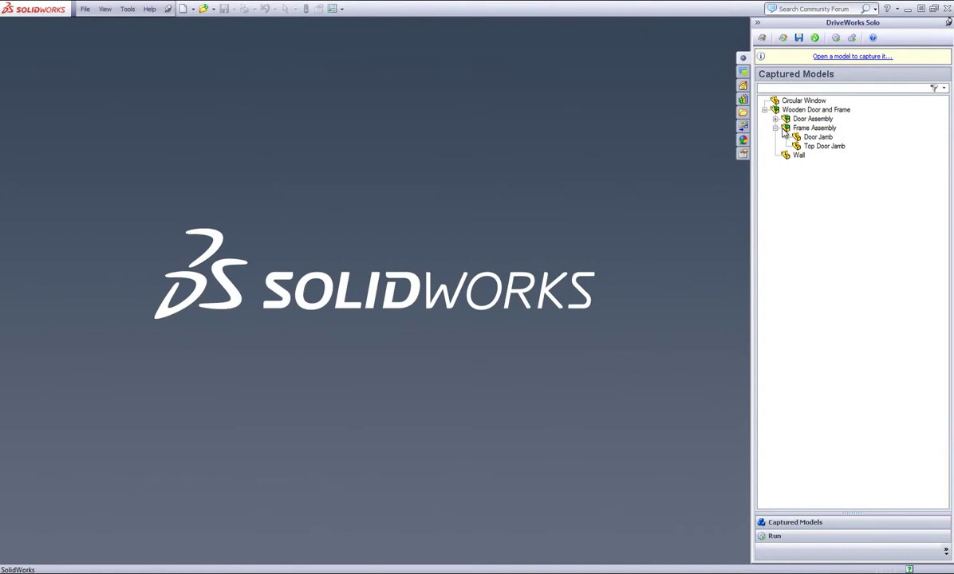
{"action": "double_click", "coordinate": [822, 146]}
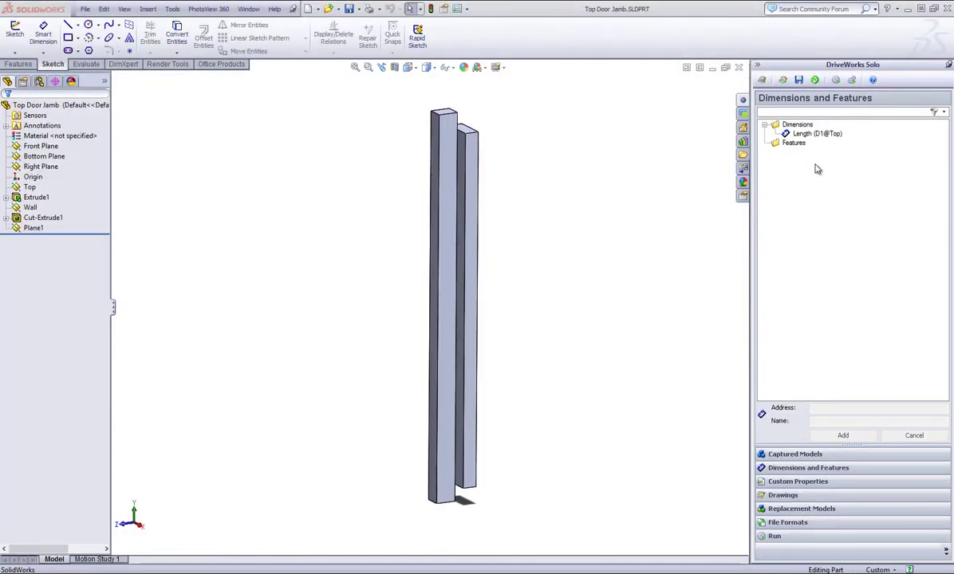
{"action": "left_click", "coordinate": [825, 482]}
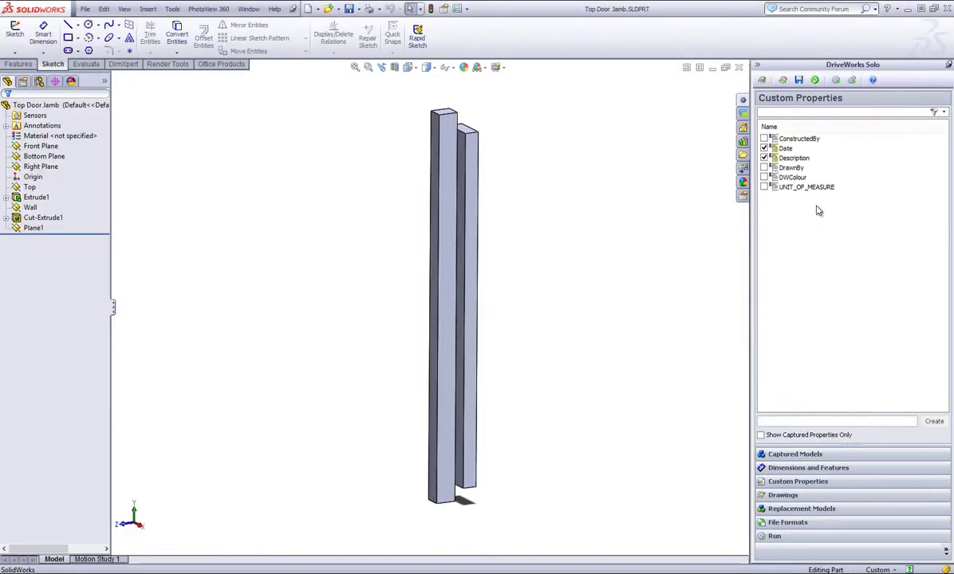
{"action": "left_click", "coordinate": [764, 177]}
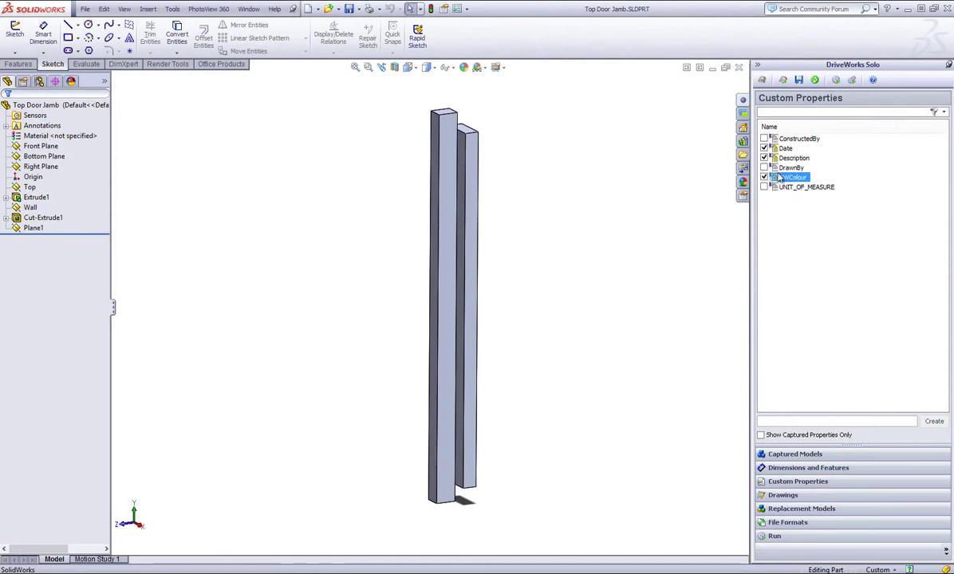
{"action": "left_click", "coordinate": [739, 68]}
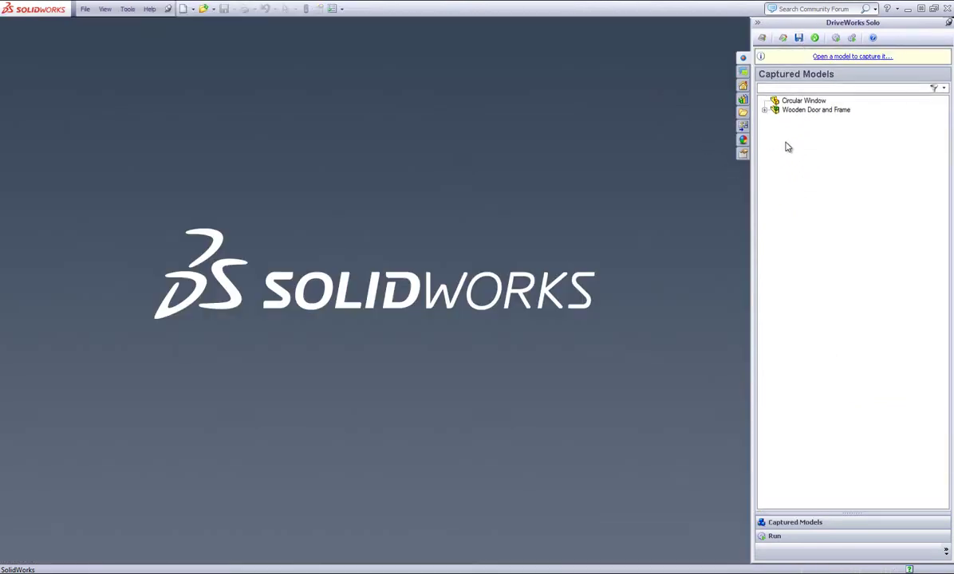
{"action": "left_click", "coordinate": [784, 40]}
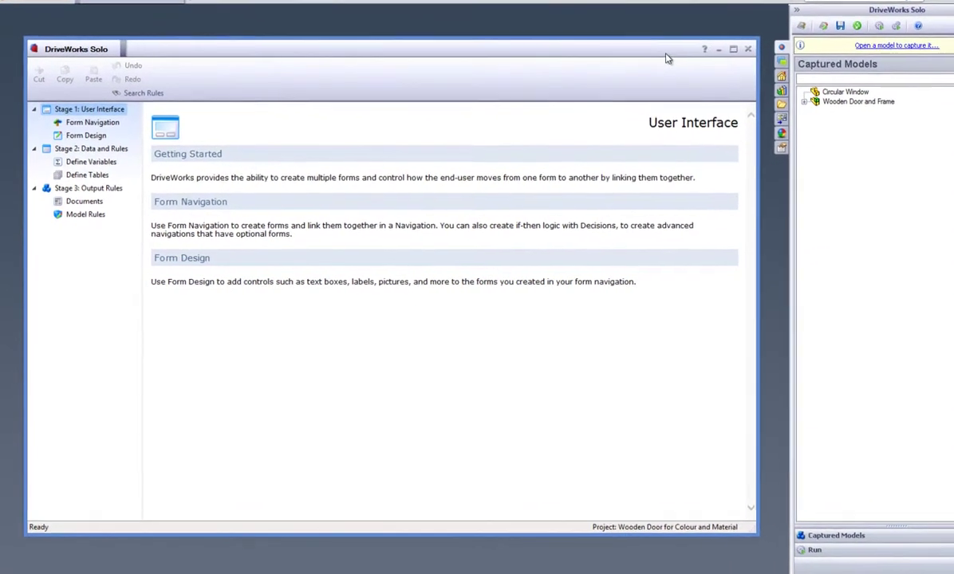
- List Model Rules for Door Jamb and Top Door Jamb under Frame Assembly, full-screen
{"action": "left_click", "coordinate": [90, 214]}
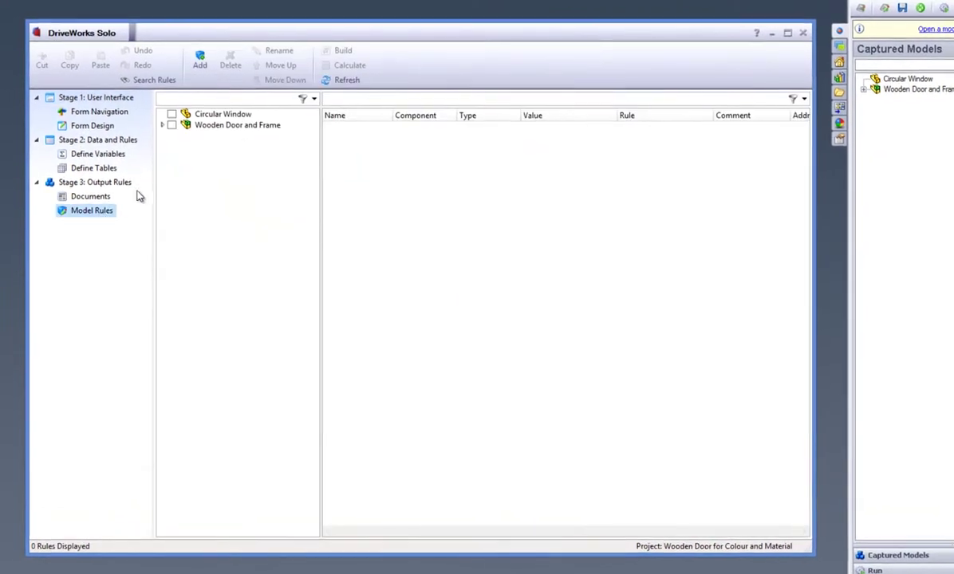
{"action": "left_click", "coordinate": [165, 122]}
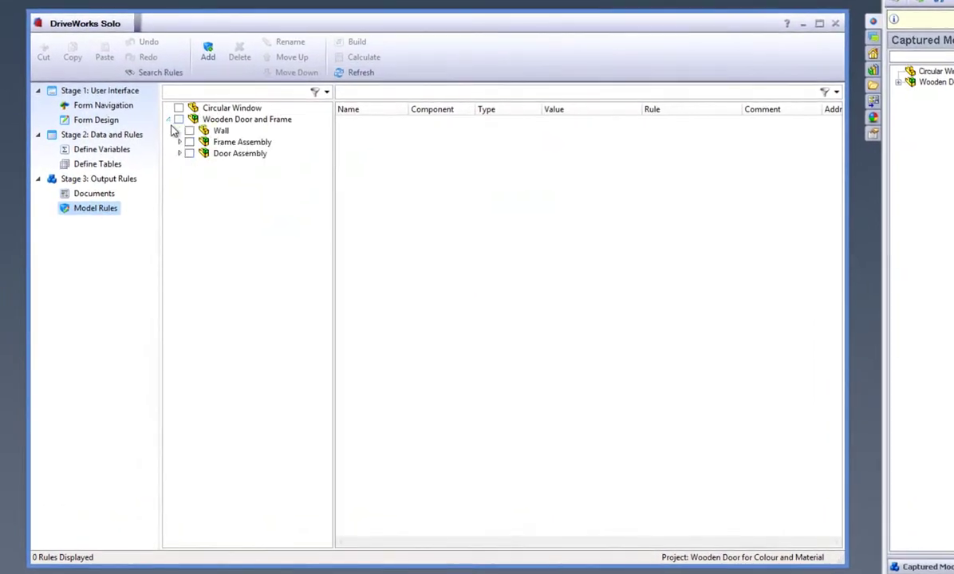
{"action": "left_click", "coordinate": [179, 142]}
{"action": "left_click", "coordinate": [200, 152]}
{"action": "left_click", "coordinate": [200, 164]}
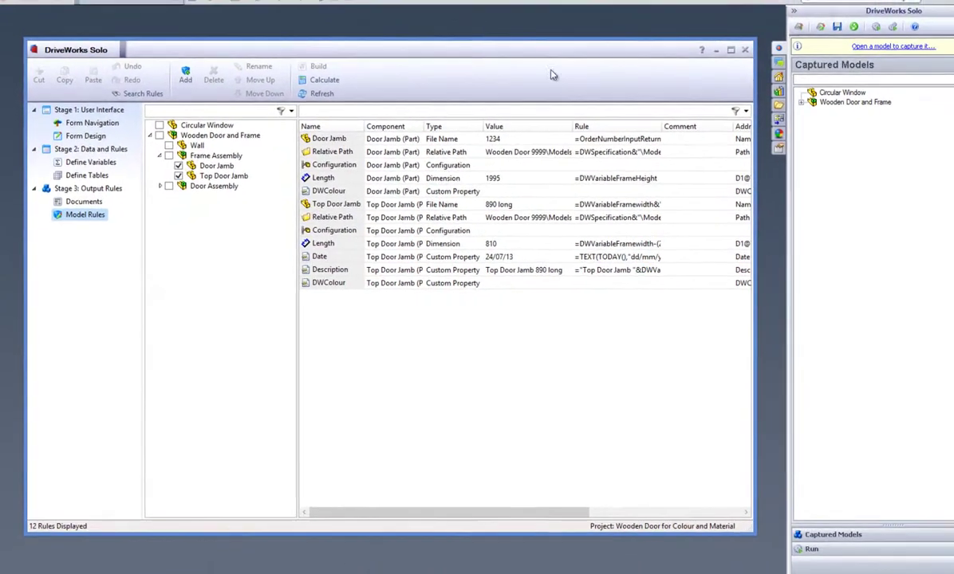
{"action": "double_click", "coordinate": [550, 49]}
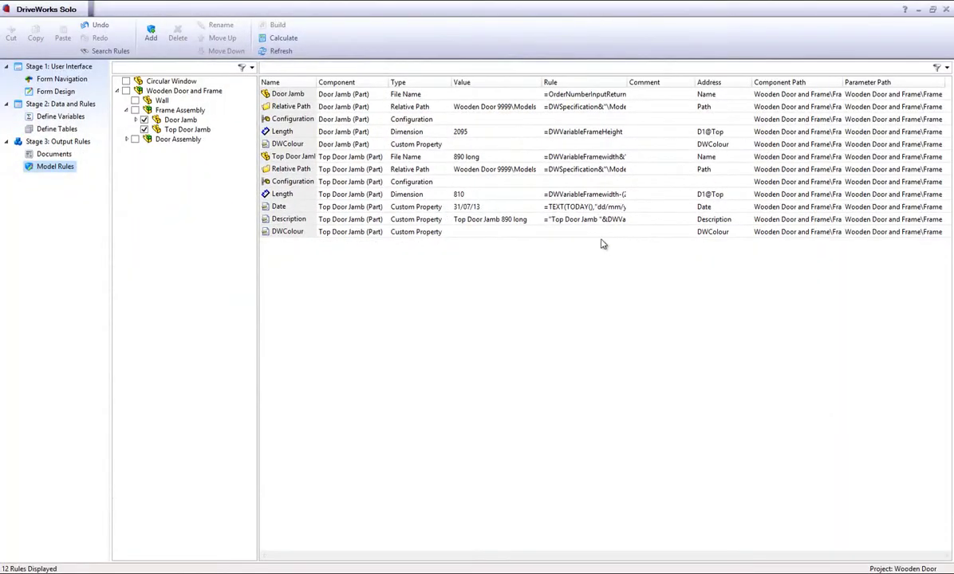
- Filter rules by 'cu', sort by Value, select both DWColour rows, then go to Define Tables
{"action": "left_click", "coordinate": [418, 67]}
{"action": "type", "text": "custom"}
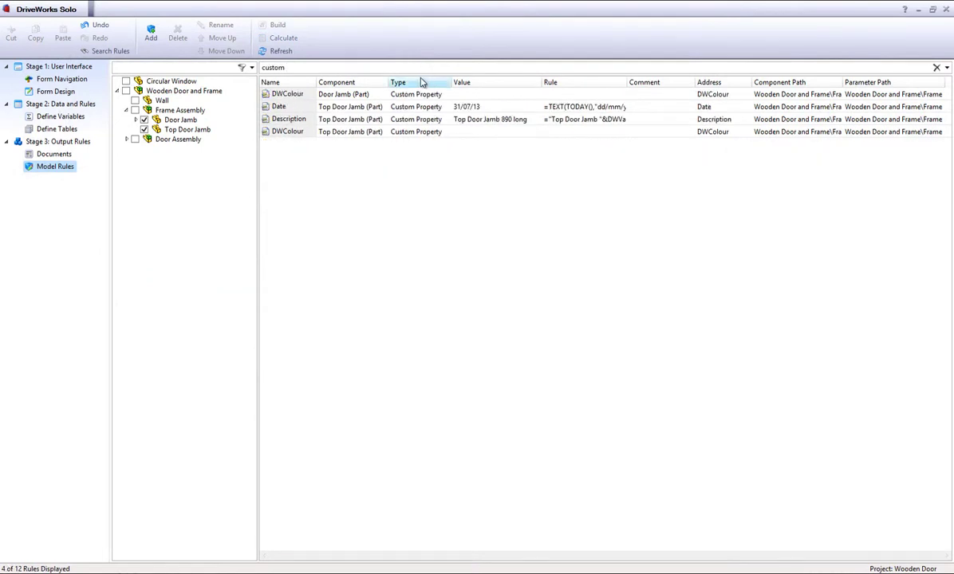
{"action": "left_click", "coordinate": [479, 83]}
{"action": "left_click", "coordinate": [478, 106]}
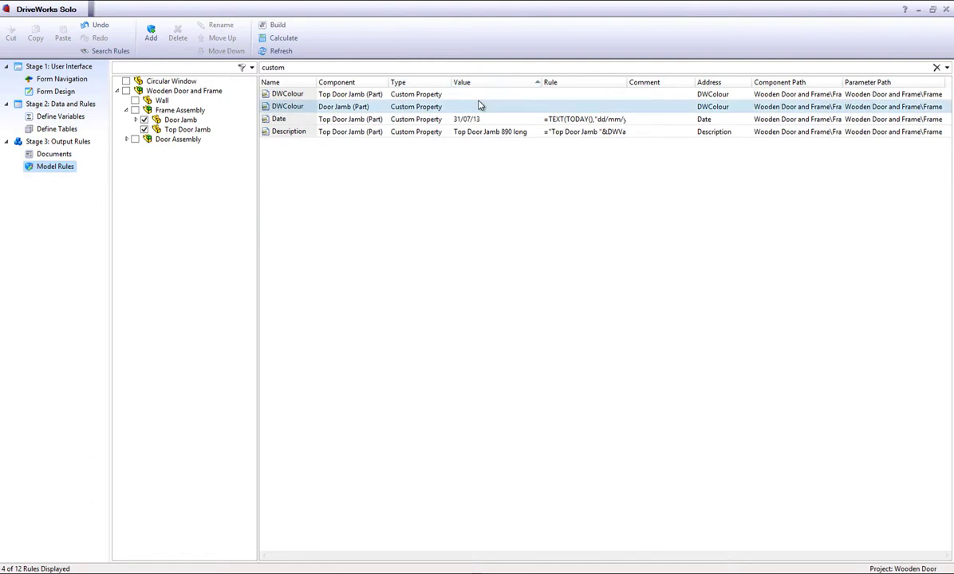
{"action": "left_click", "coordinate": [480, 99], "text": "shift"}
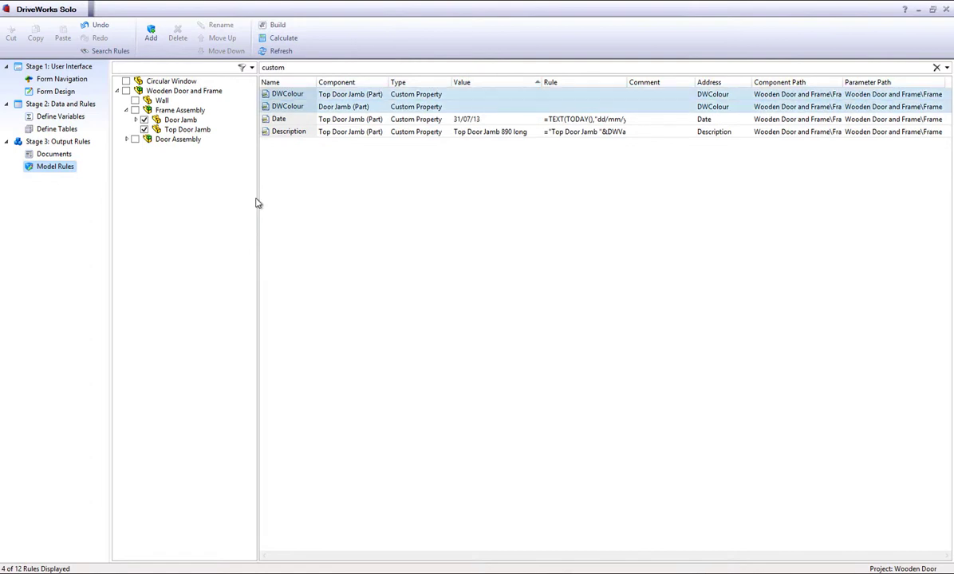
{"action": "left_click", "coordinate": [67, 130]}
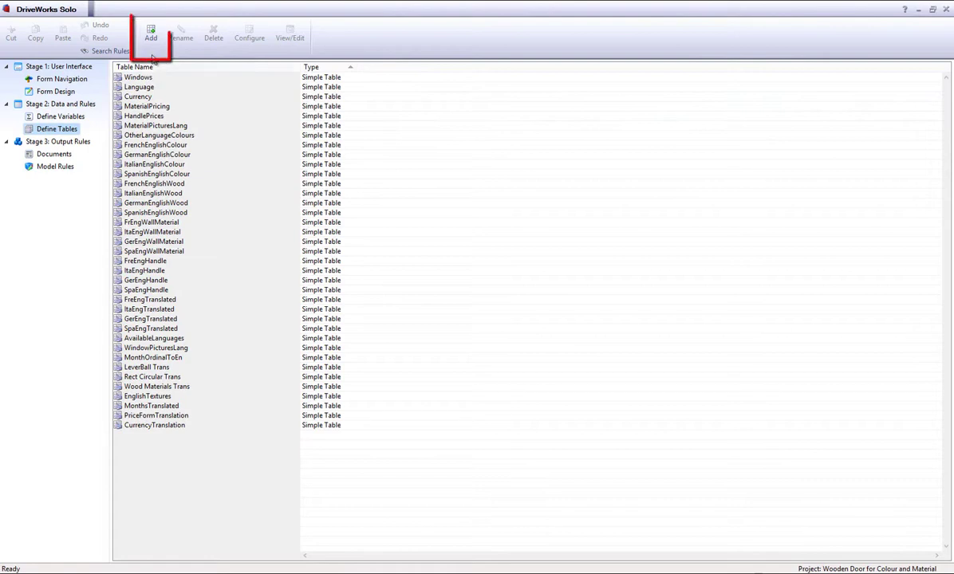
- Create a new Simple Table named Colors
{"action": "left_click", "coordinate": [153, 45]}
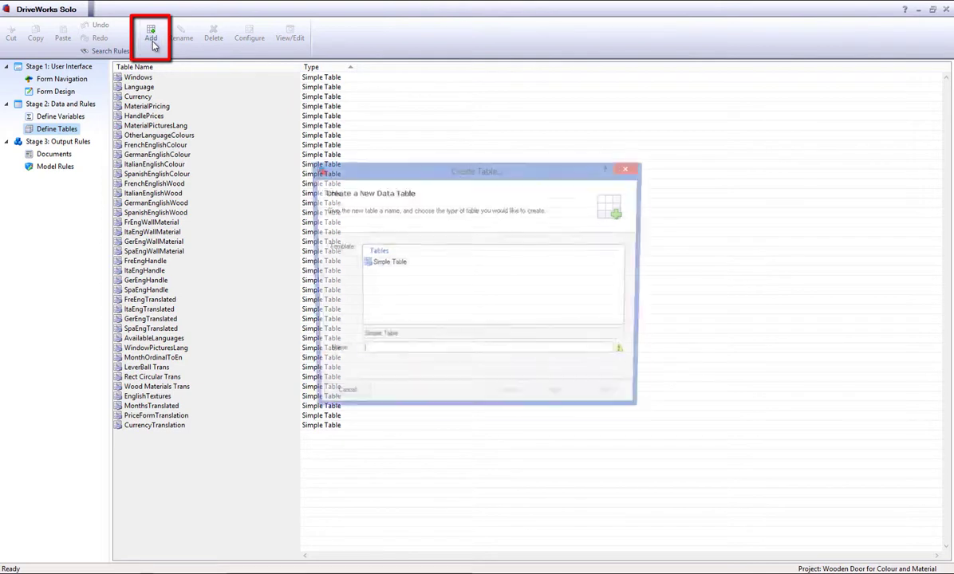
{"action": "left_click", "coordinate": [388, 263]}
{"action": "left_click", "coordinate": [410, 353]}
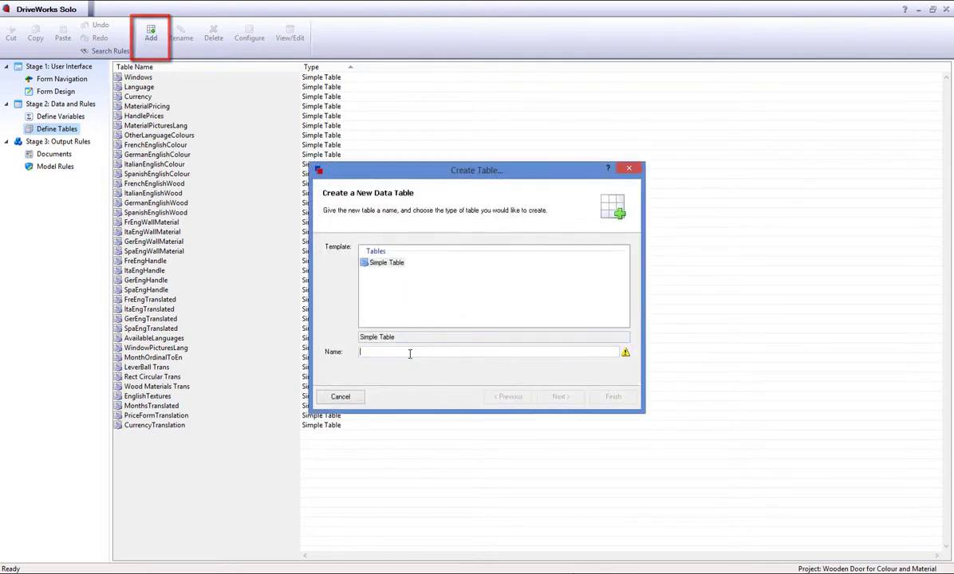
{"action": "type", "text": "Colors"}
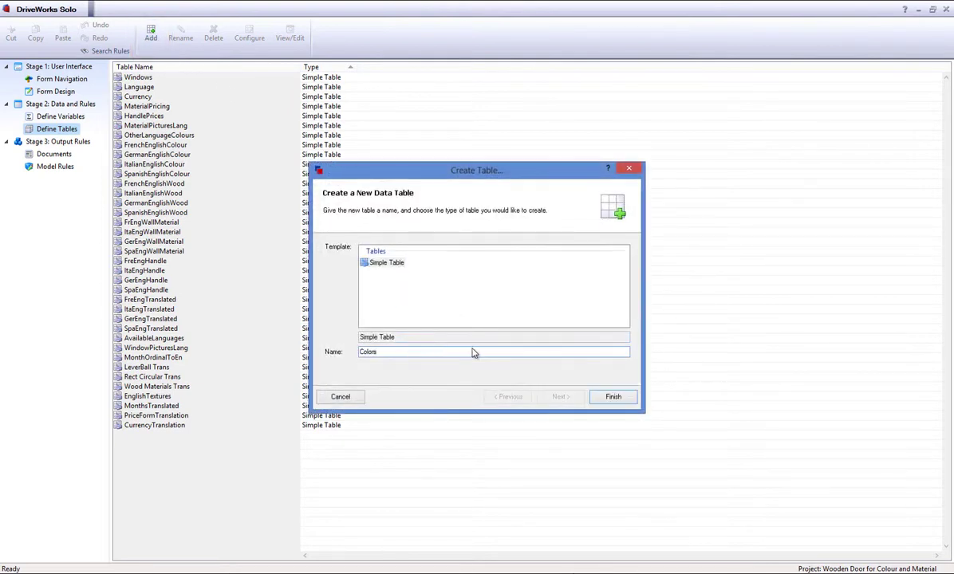
{"action": "left_click", "coordinate": [611, 395]}
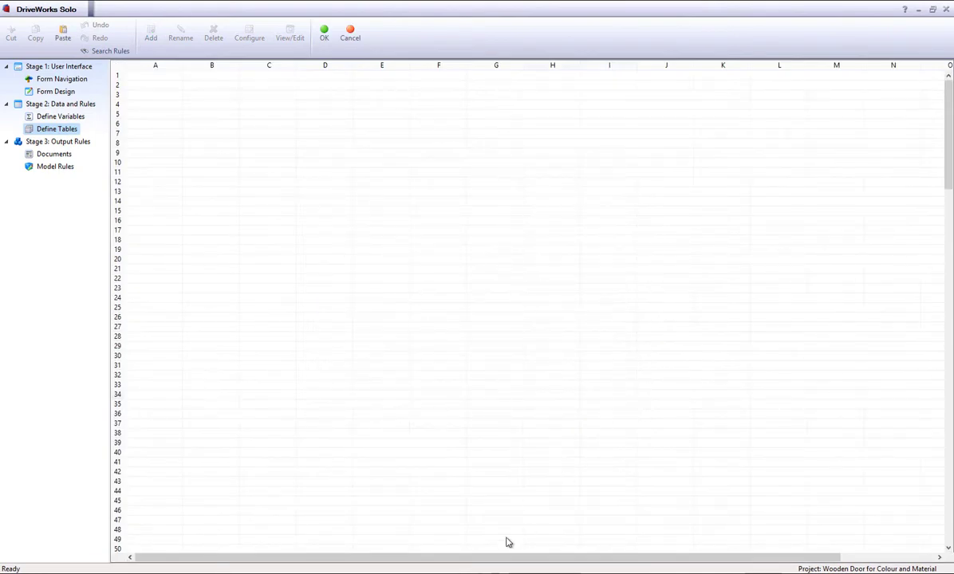
- Paste the colour names and RGB columns from Colour table.xlsx into Colors at A1 and save
{"action": "left_click", "coordinate": [445, 532]}
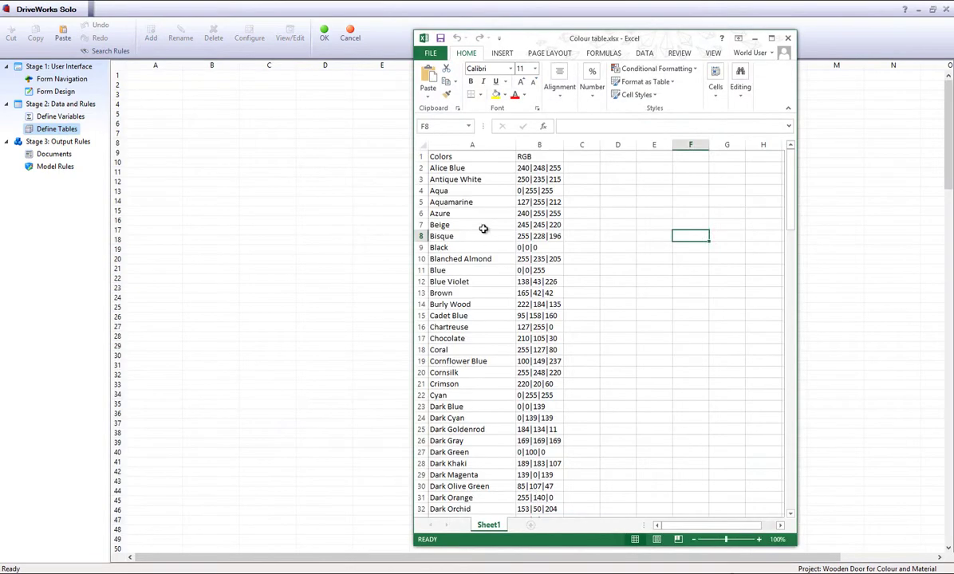
{"action": "left_click", "coordinate": [447, 157]}
{"action": "key", "text": "shift+Right"}
{"action": "key", "text": "ctrl+shift+Down"}
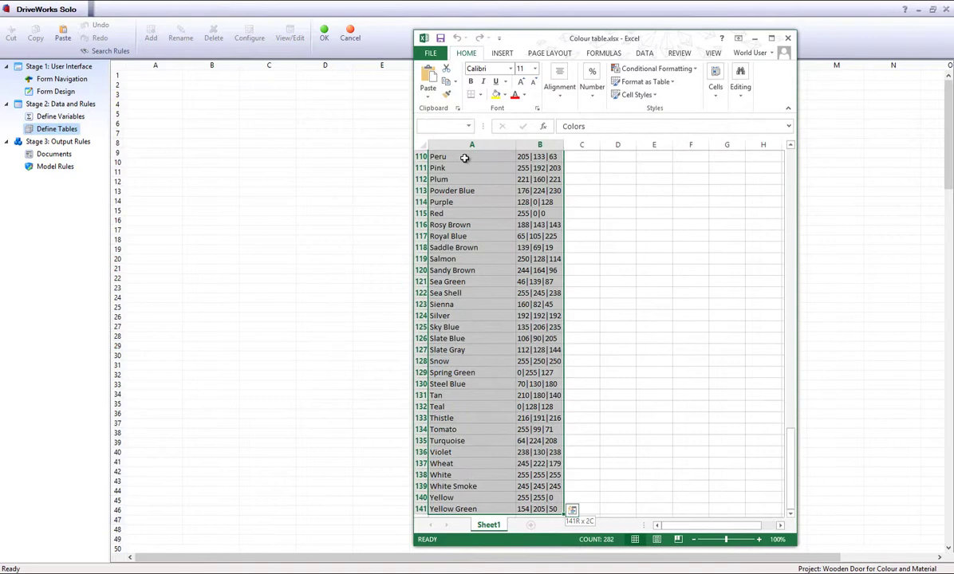
{"action": "left_click", "coordinate": [446, 81]}
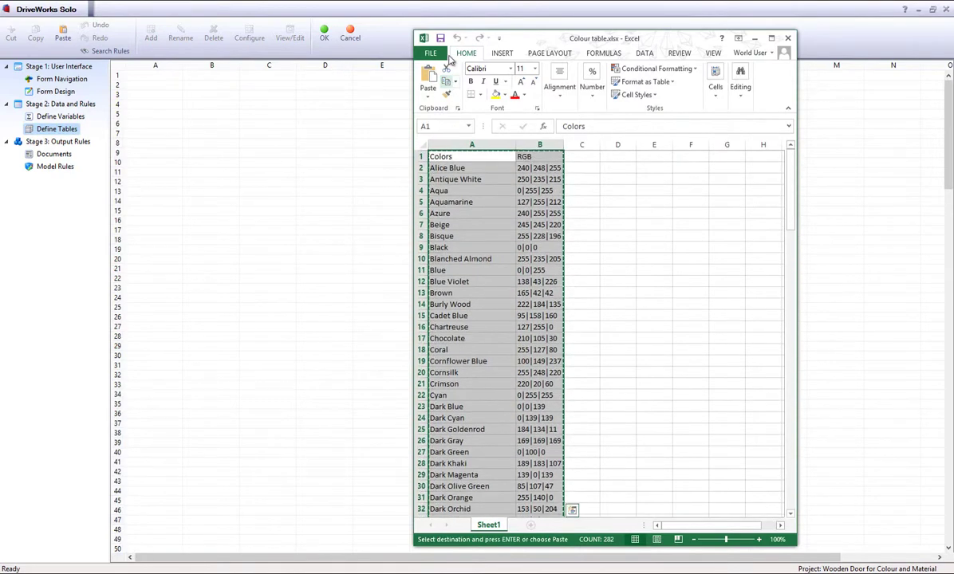
{"action": "left_click", "coordinate": [754, 38]}
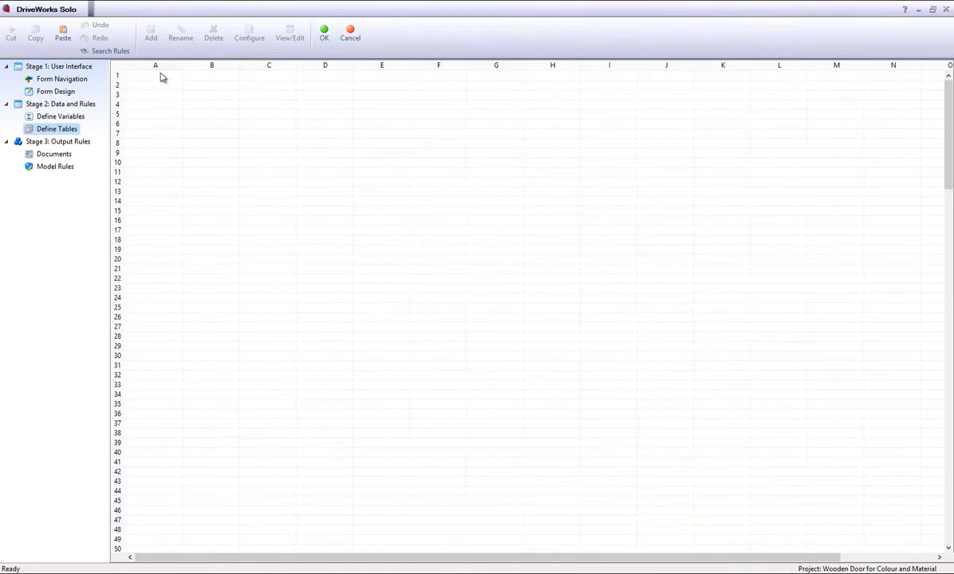
{"action": "left_click", "coordinate": [161, 76]}
{"action": "left_click", "coordinate": [62, 34]}
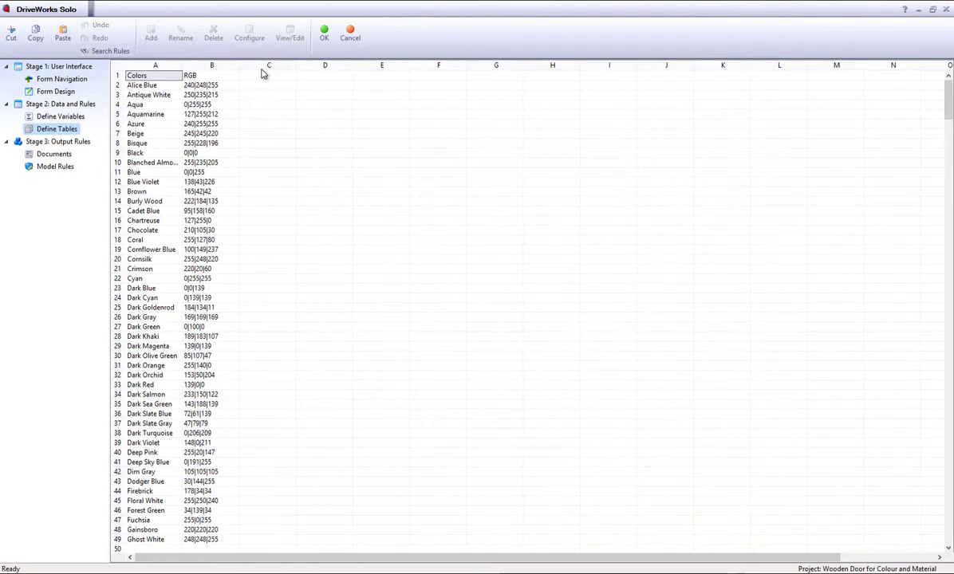
{"action": "left_click", "coordinate": [324, 33]}
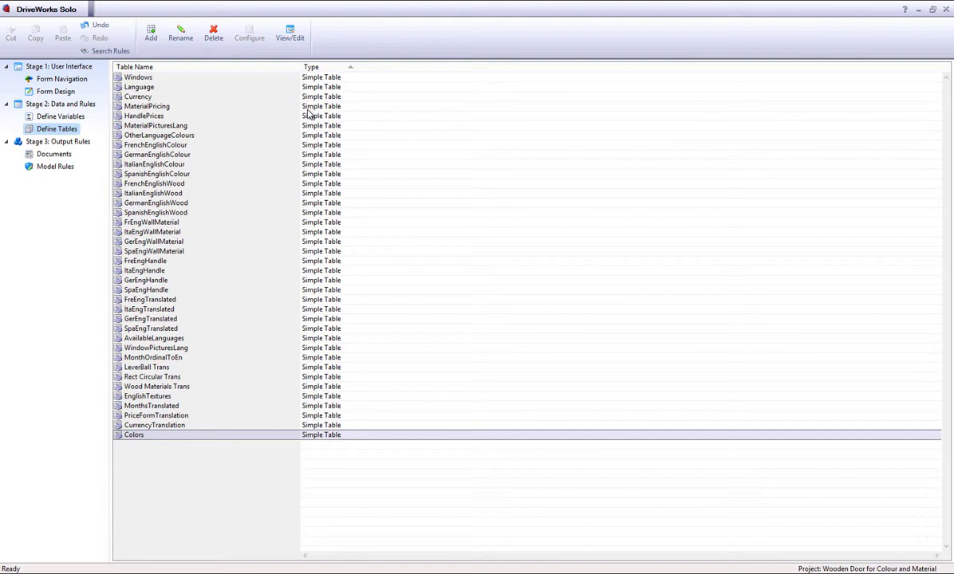
- In Form Design, add a FrameColor combo box and place it below Opening Width
{"action": "left_click", "coordinate": [69, 93]}
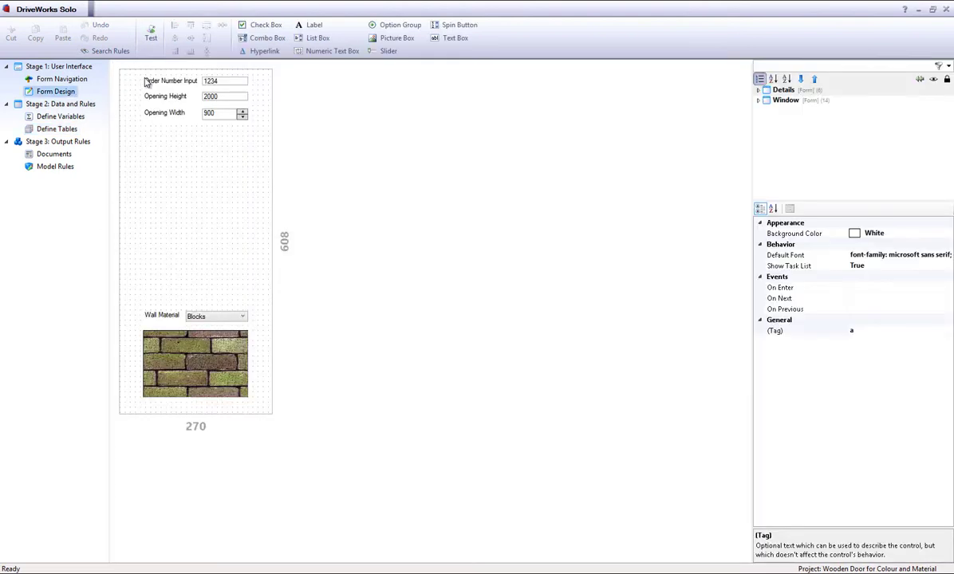
{"action": "left_click", "coordinate": [257, 38]}
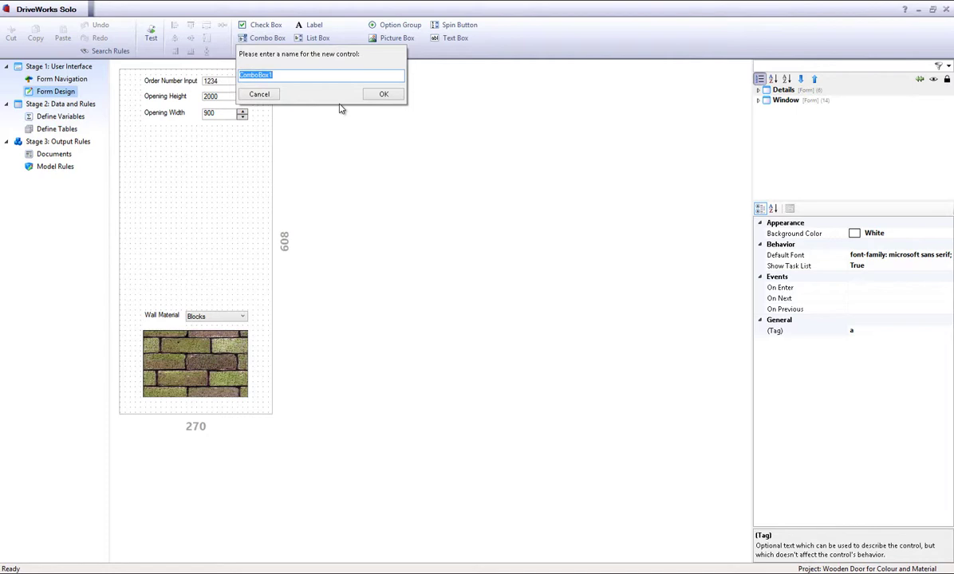
{"action": "type", "text": "FrameColor"}
{"action": "left_click", "coordinate": [384, 94]}
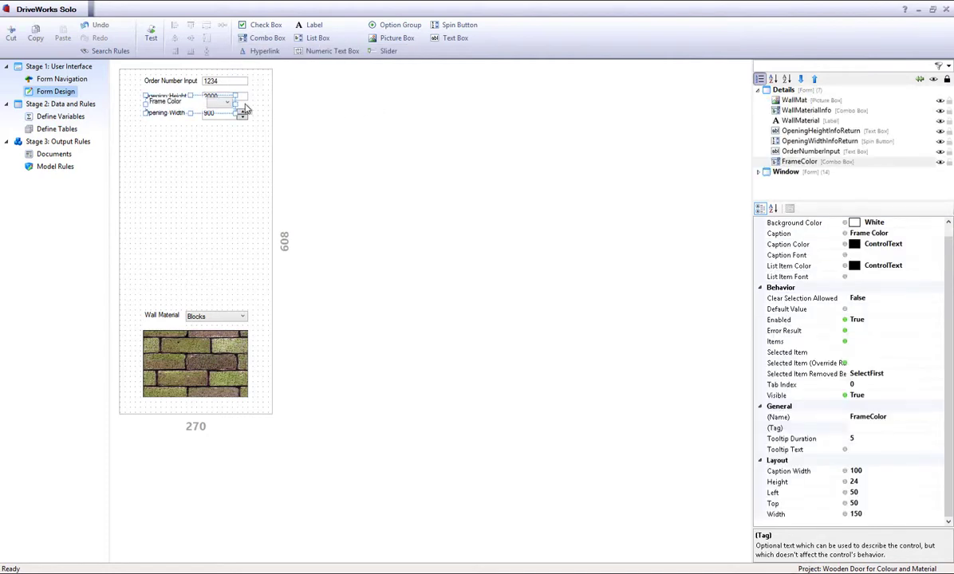
{"action": "left_click_drag", "start_coordinate": [212, 129], "coordinate": [250, 137]}
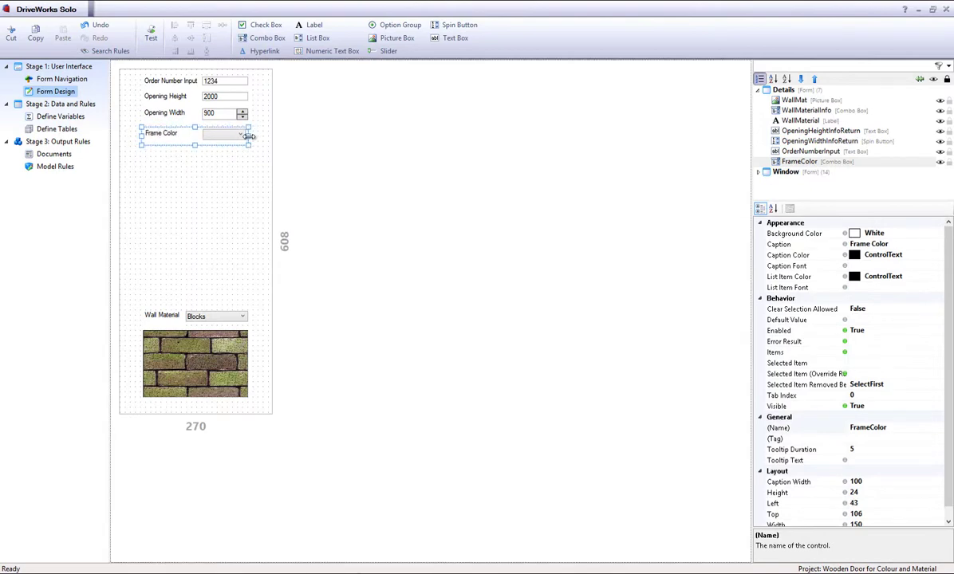
{"action": "double_click", "coordinate": [870, 15]}
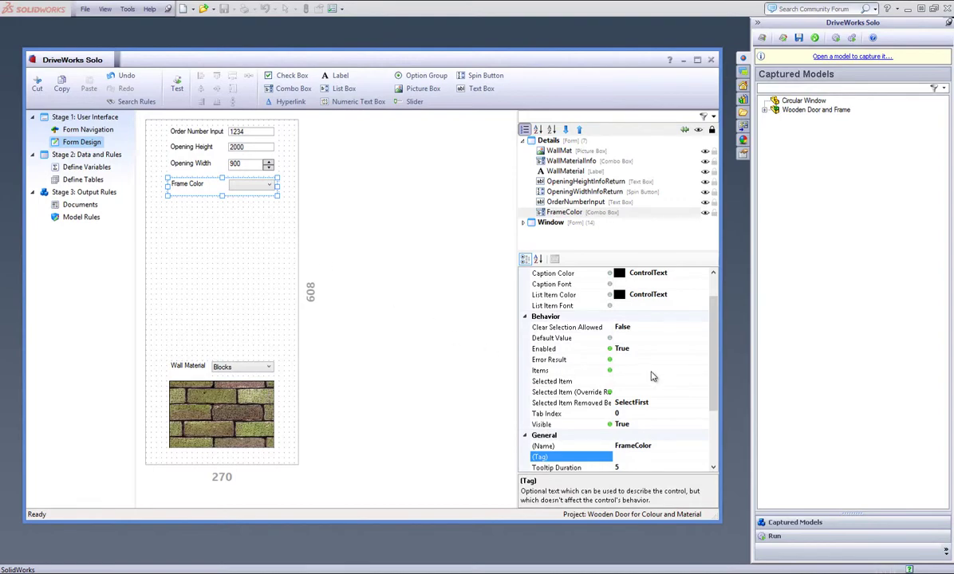
- Set FrameColor's Items rule to ListAll of the Colors column in the Colors table
{"action": "left_click", "coordinate": [686, 371]}
{"action": "left_click", "coordinate": [700, 371]}
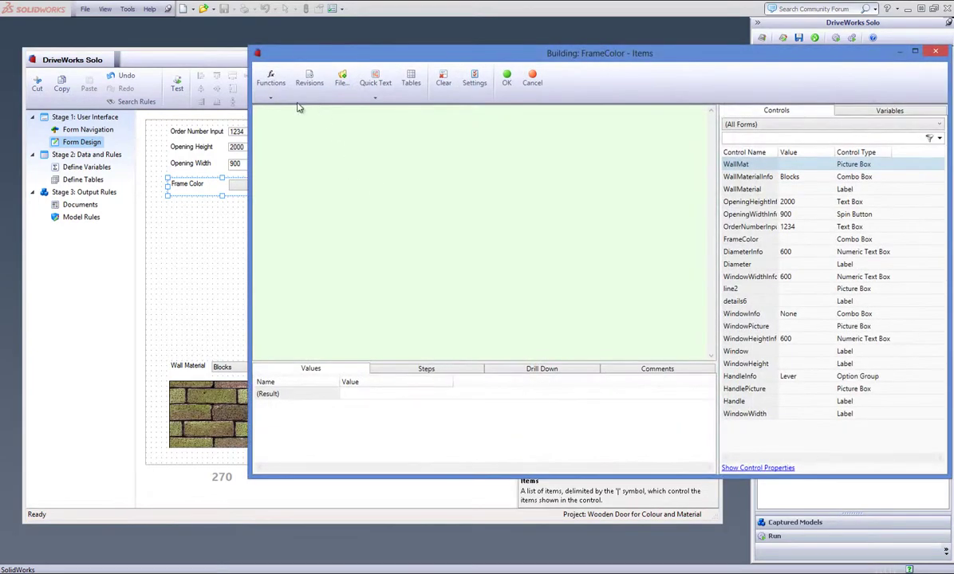
{"action": "left_click", "coordinate": [257, 97]}
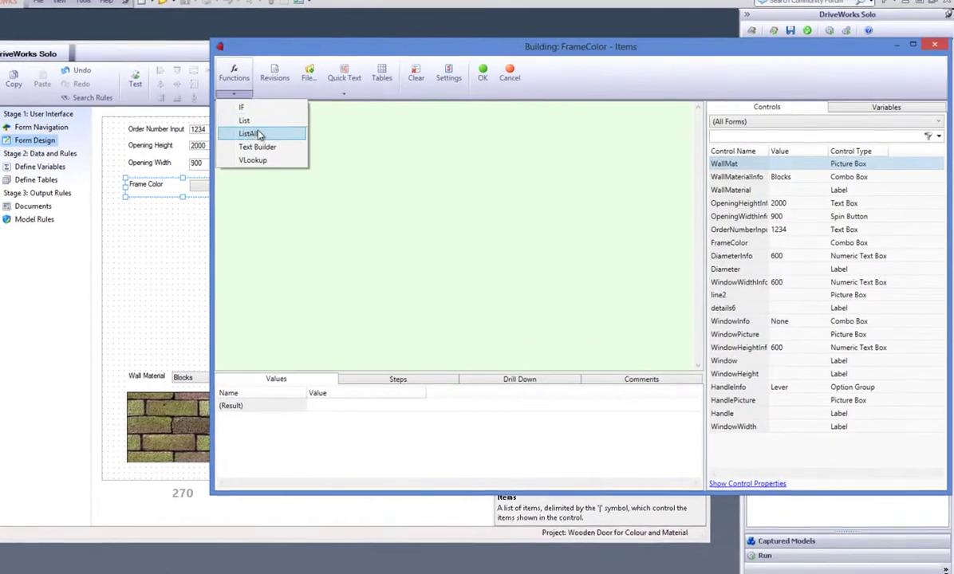
{"action": "left_click", "coordinate": [257, 134]}
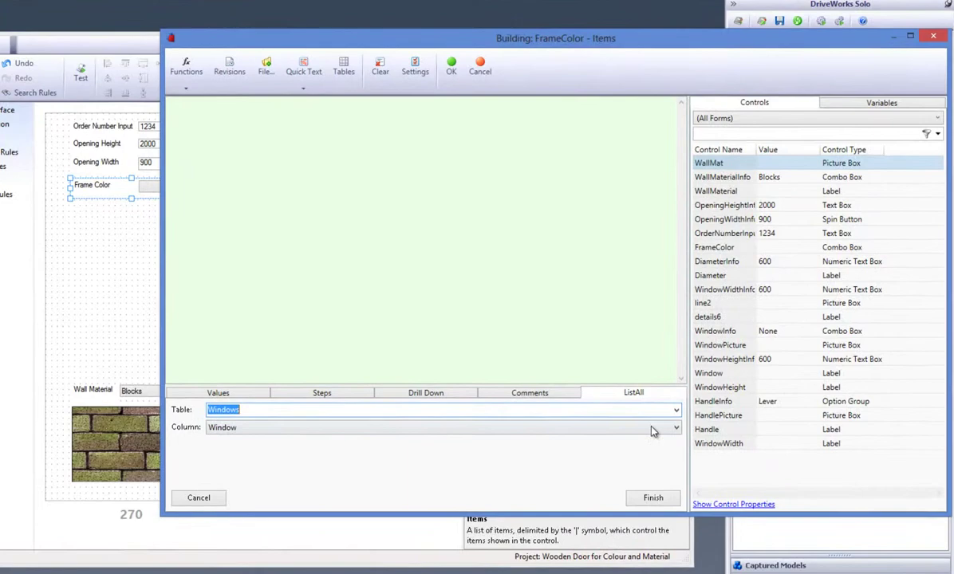
{"action": "left_click", "coordinate": [693, 395]}
{"action": "scroll", "coordinate": [657, 352], "scroll_direction": "down", "scroll_amount": 3}
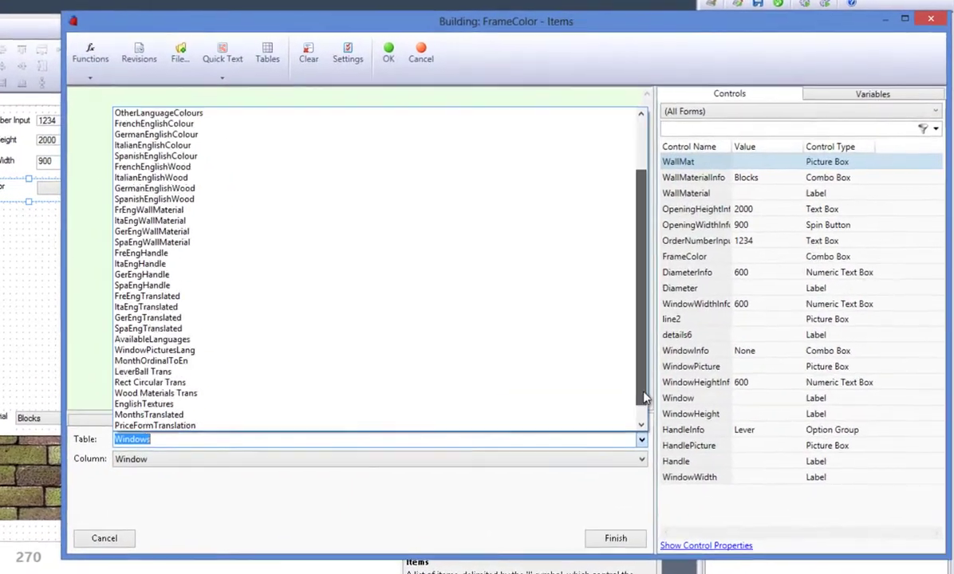
{"action": "left_click", "coordinate": [297, 427]}
{"action": "left_click", "coordinate": [284, 461]}
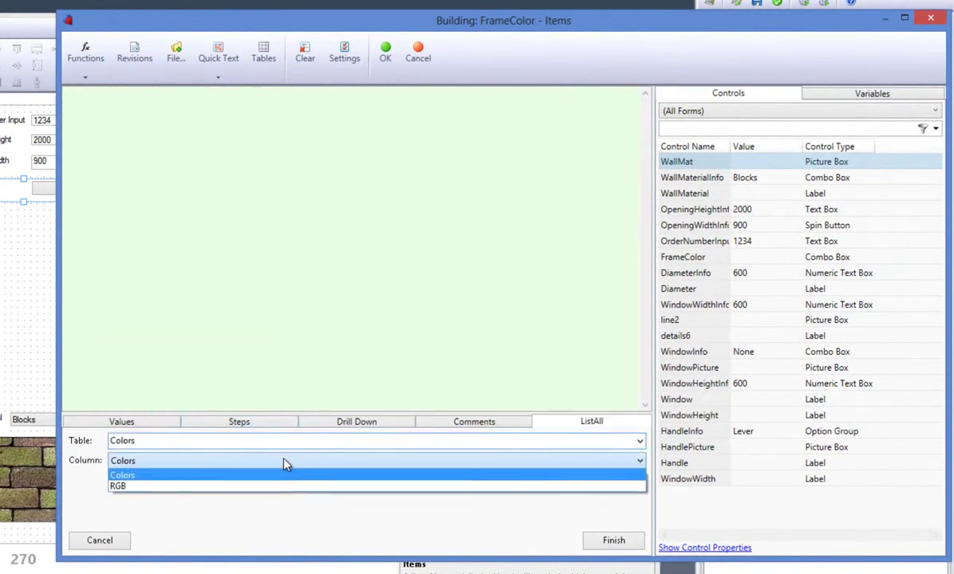
{"action": "left_click", "coordinate": [288, 471]}
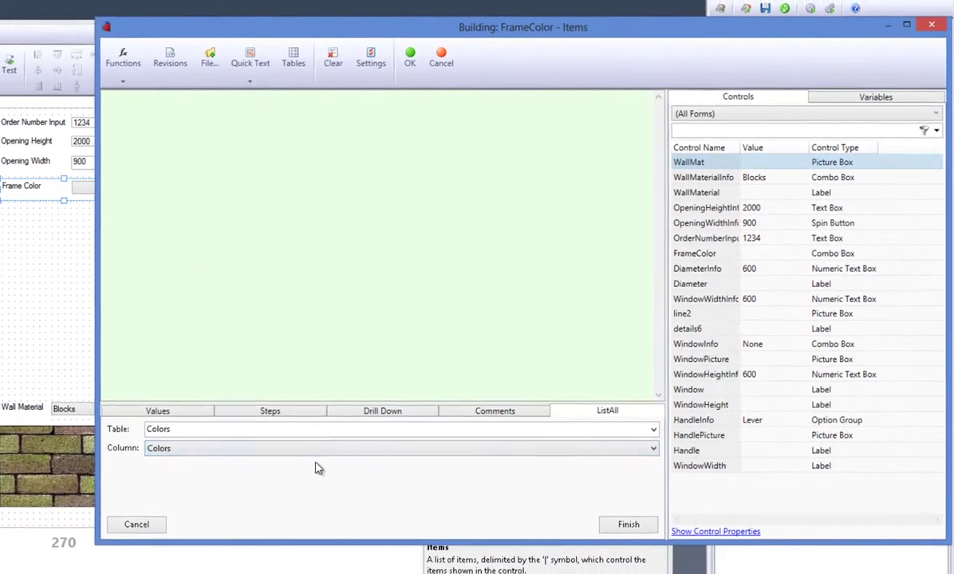
{"action": "left_click", "coordinate": [628, 524]}
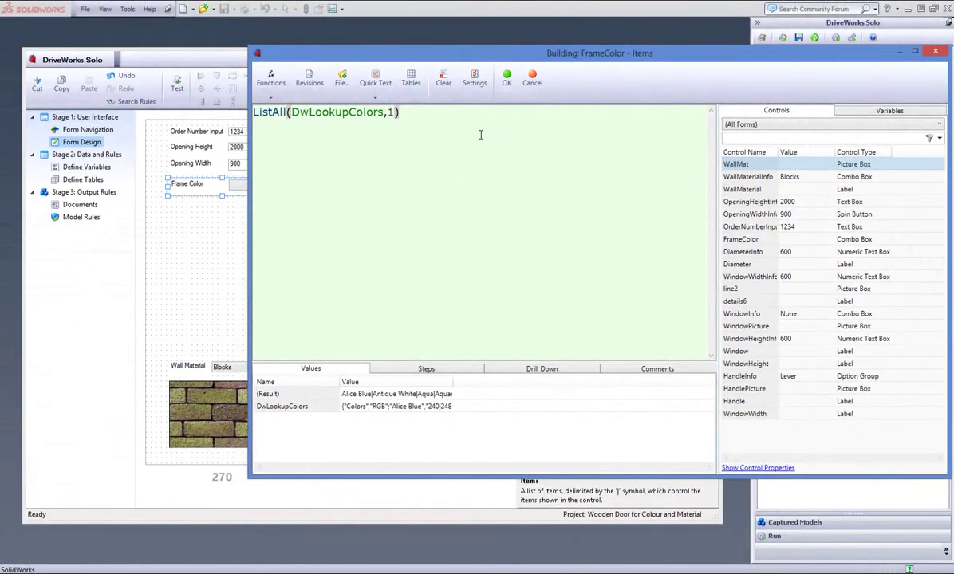
{"action": "left_click", "coordinate": [506, 77]}
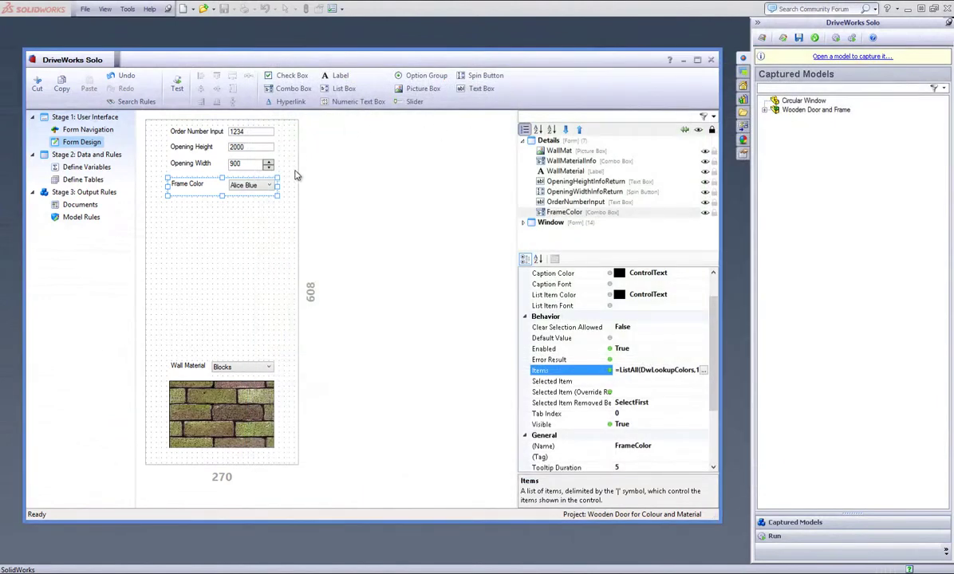
- Add a 185×115 FrameColorPicture picture box under Frame Color and open its File Name rule
{"action": "left_click", "coordinate": [421, 88]}
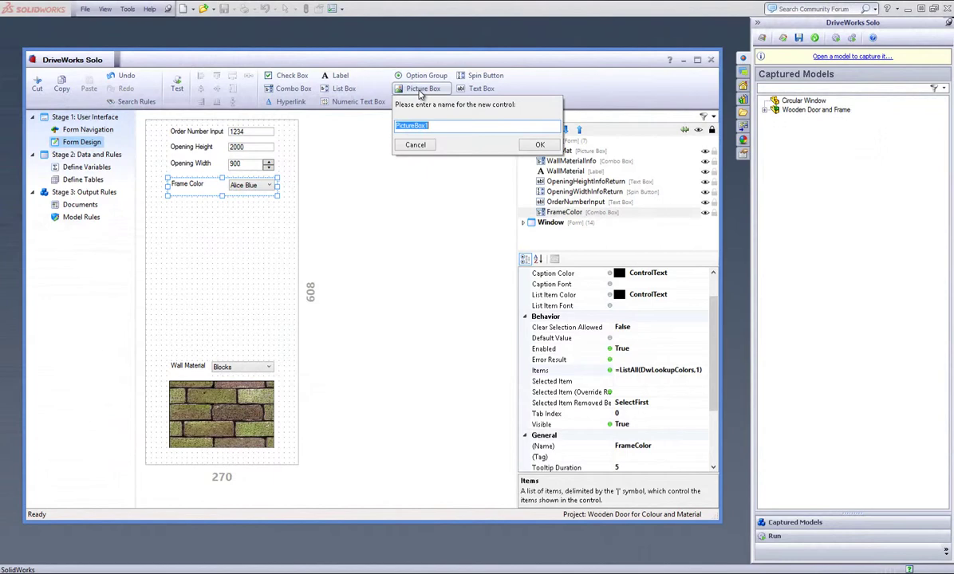
{"action": "type", "text": "FrameColorPicture"}
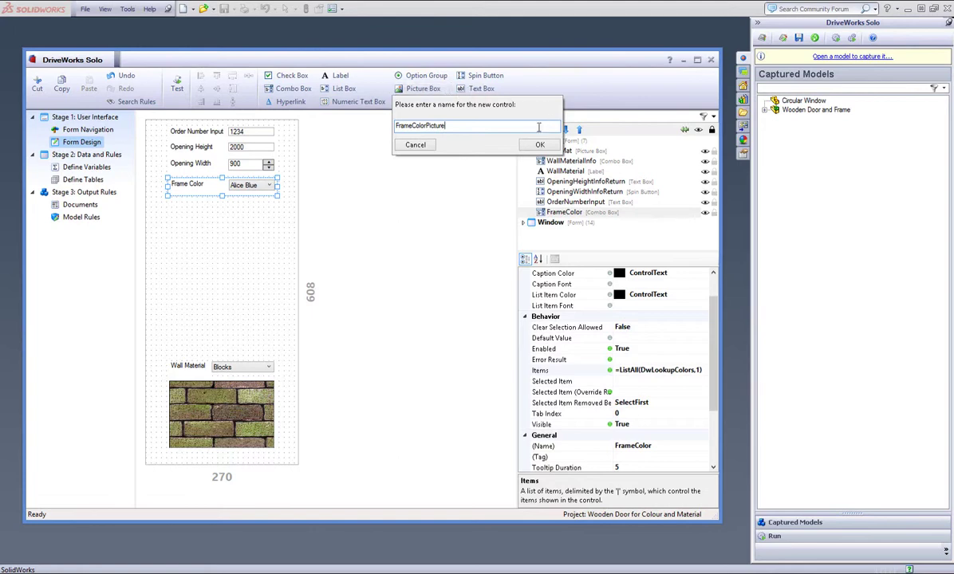
{"action": "left_click", "coordinate": [540, 144]}
{"action": "left_click_drag", "start_coordinate": [204, 171], "coordinate": [249, 206]}
{"action": "left_click", "coordinate": [243, 185], "text": "ctrl"}
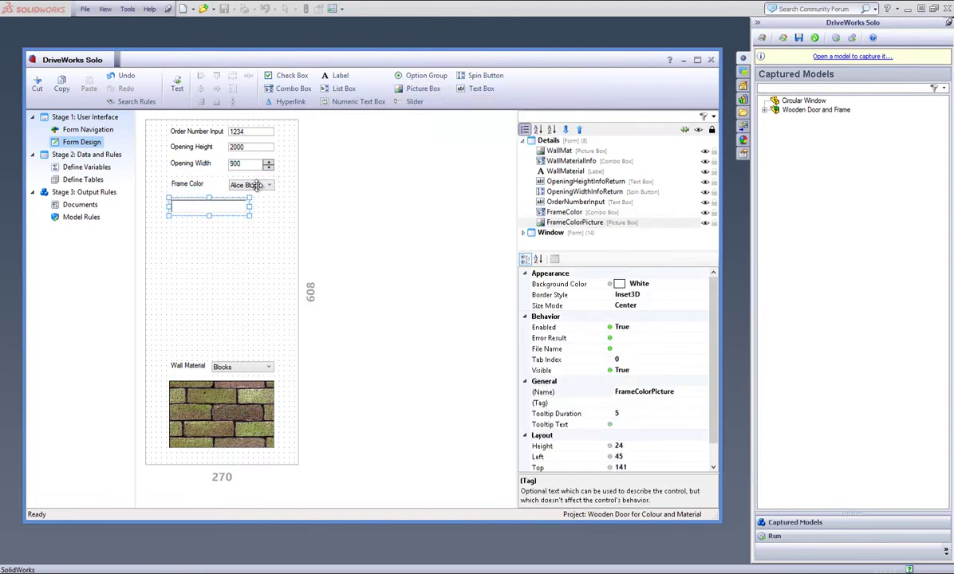
{"action": "left_click", "coordinate": [244, 220]}
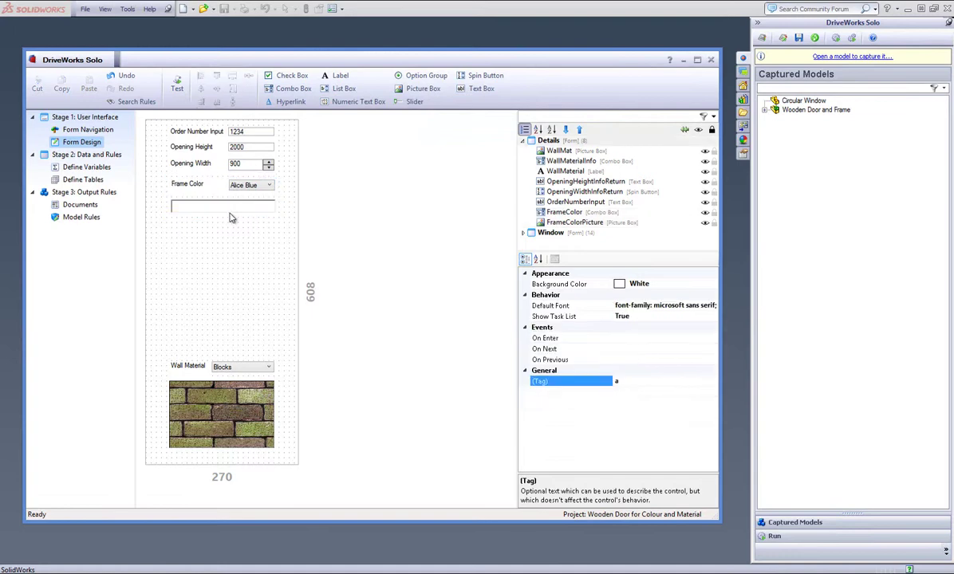
{"action": "left_click", "coordinate": [213, 205]}
{"action": "left_click_drag", "start_coordinate": [208, 217], "coordinate": [223, 268]}
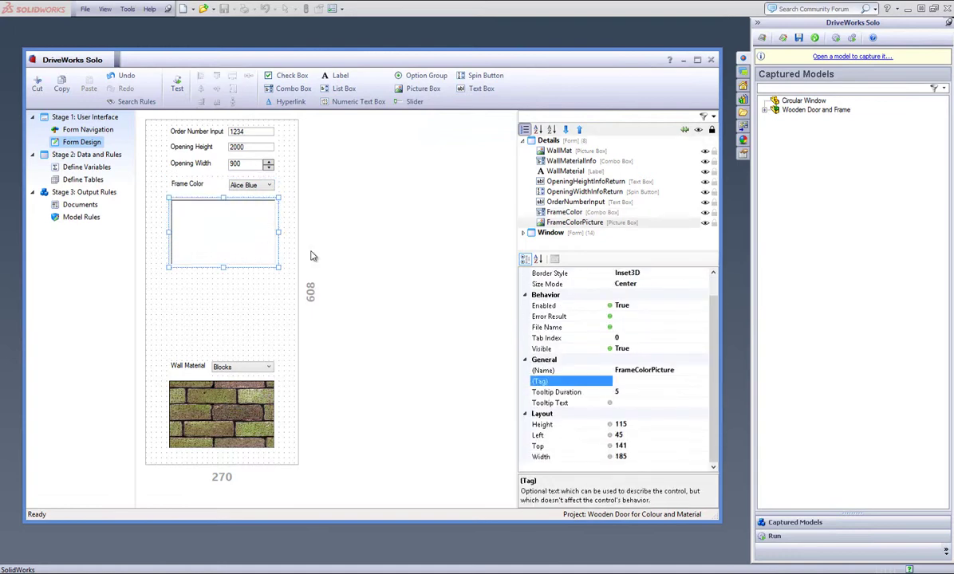
{"action": "left_click", "coordinate": [646, 329]}
{"action": "left_click", "coordinate": [702, 328]}
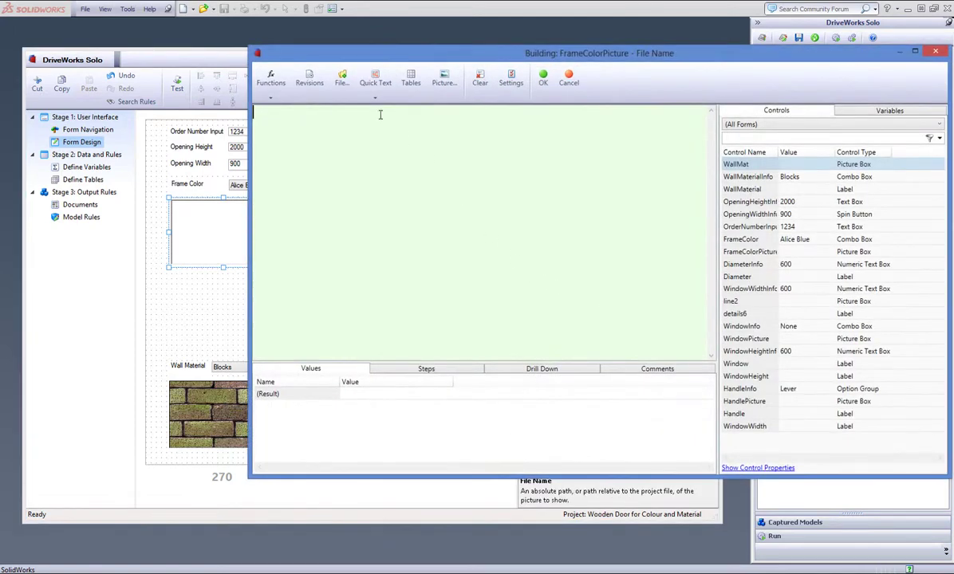
- Insert the file path Content\Colors\Alice Blue.bmp into the File Name rule
{"action": "left_click", "coordinate": [343, 88]}
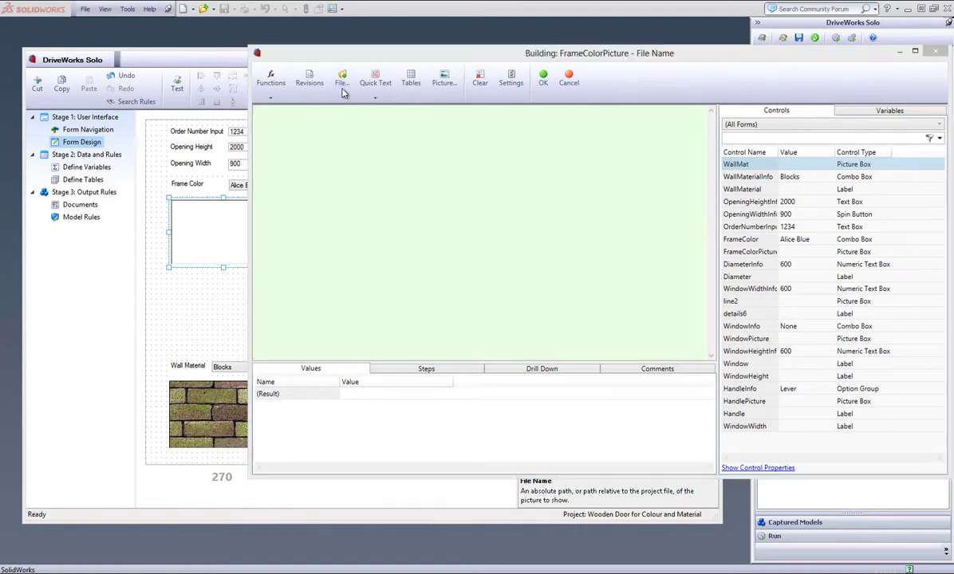
{"action": "double_click", "coordinate": [558, 221]}
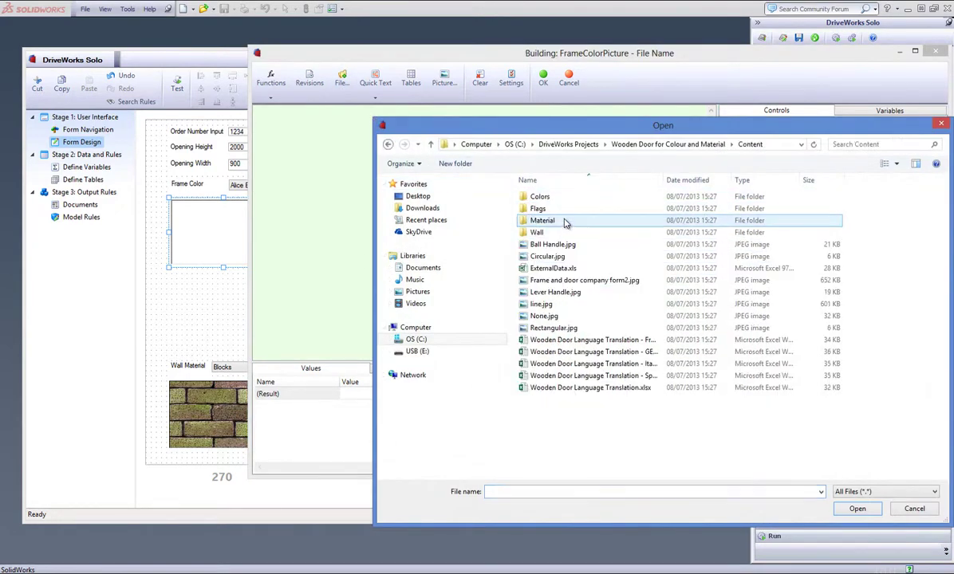
{"action": "double_click", "coordinate": [550, 196]}
{"action": "left_click", "coordinate": [551, 185]}
{"action": "double_click", "coordinate": [551, 185]}
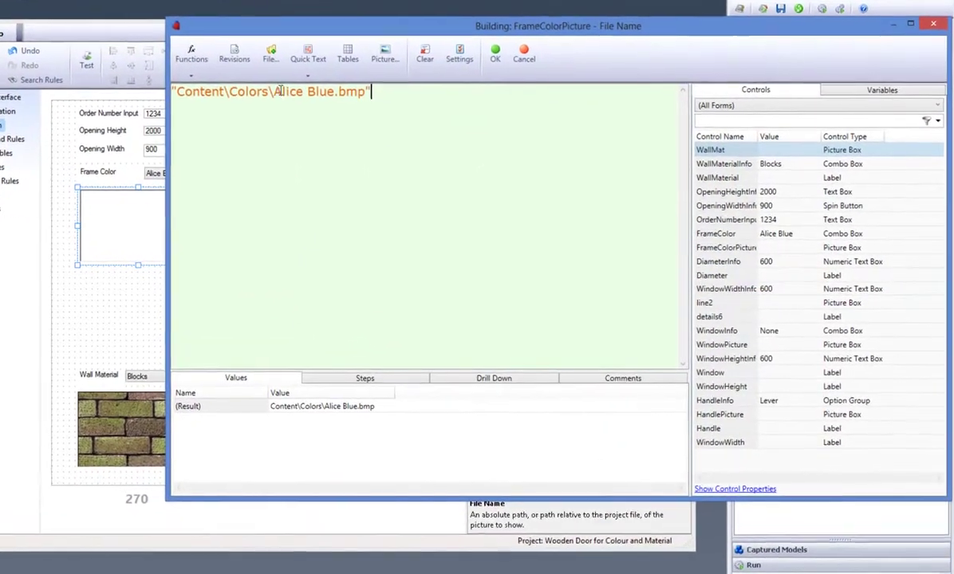
- Replace Alice Blue in the path with FrameColorReturn, joined using " & "
{"action": "left_click_drag", "start_coordinate": [275, 91], "coordinate": [333, 91]}
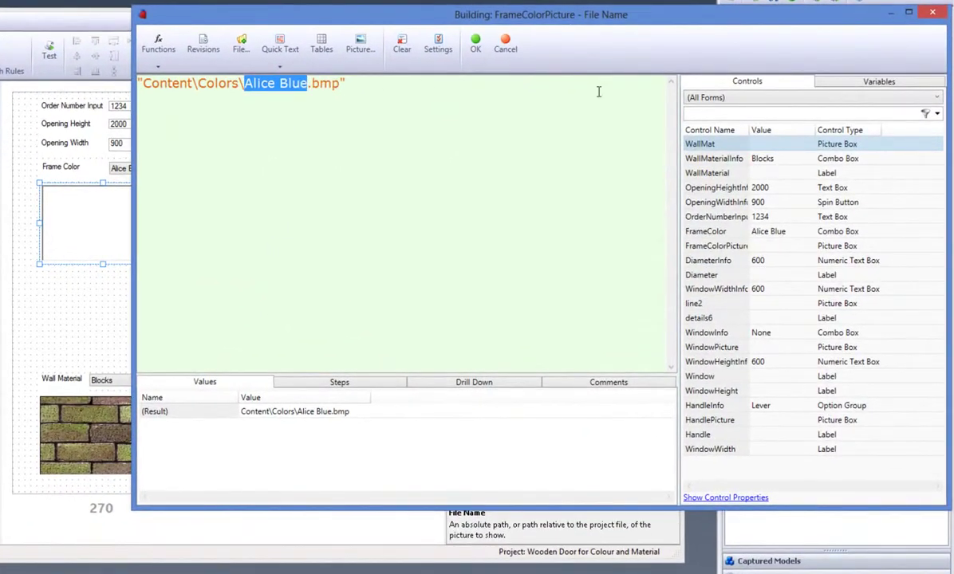
{"action": "left_click", "coordinate": [687, 115]}
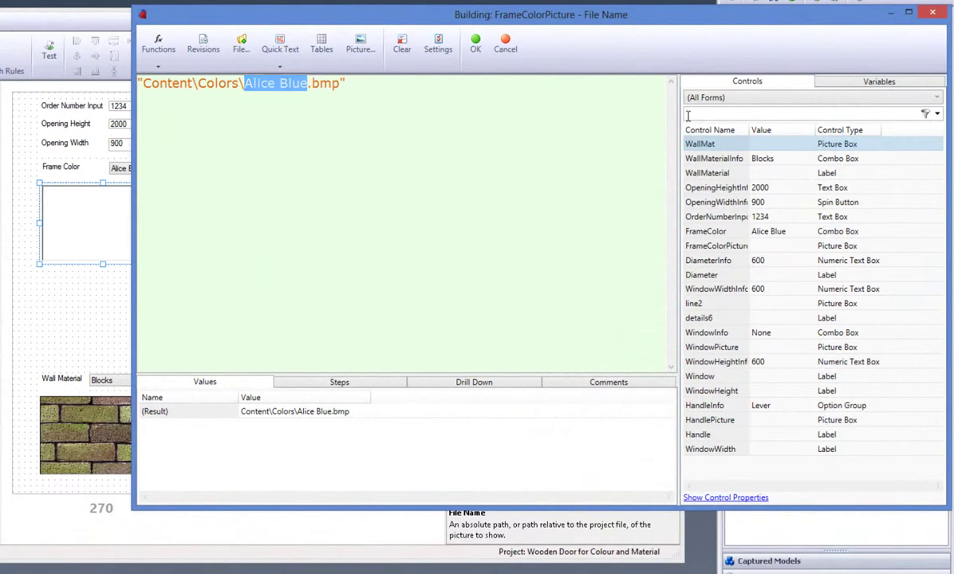
{"action": "type", "text": "frame"}
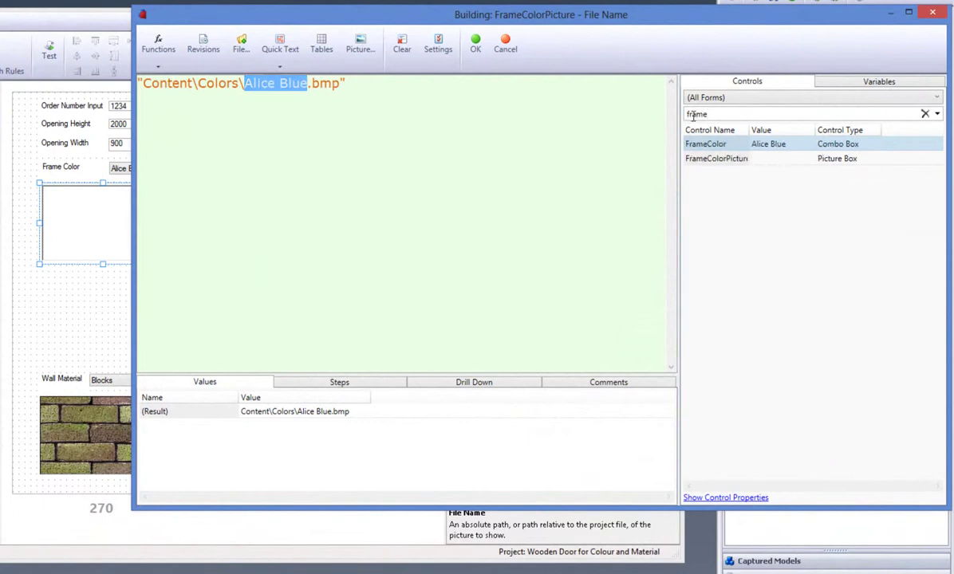
{"action": "double_click", "coordinate": [714, 145]}
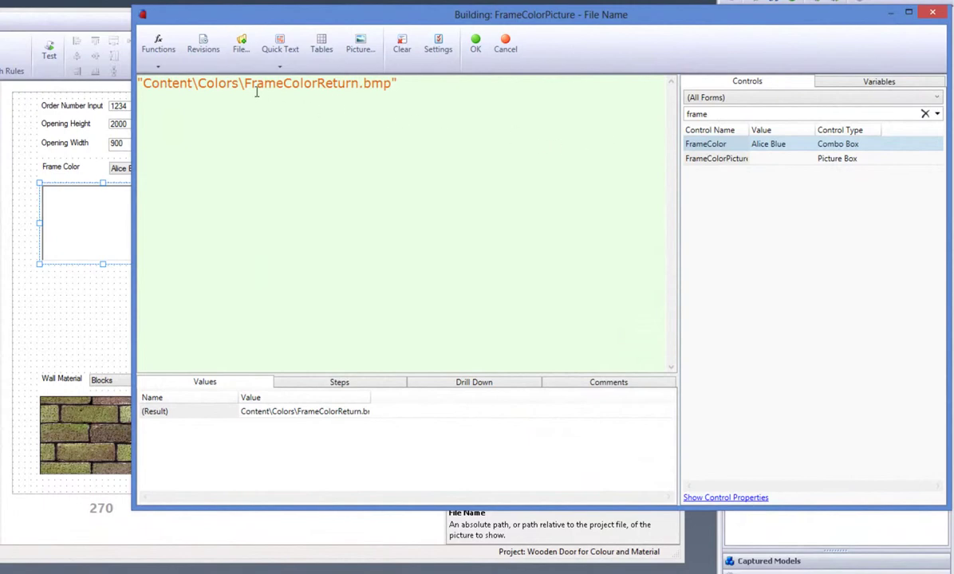
{"action": "type", "text": "\" "}
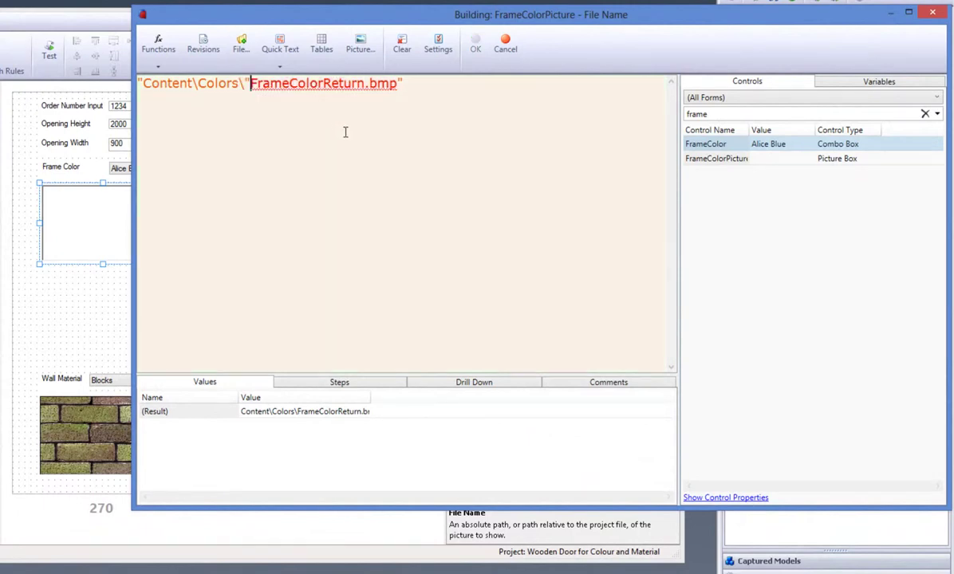
{"action": "type", "text": "& "}
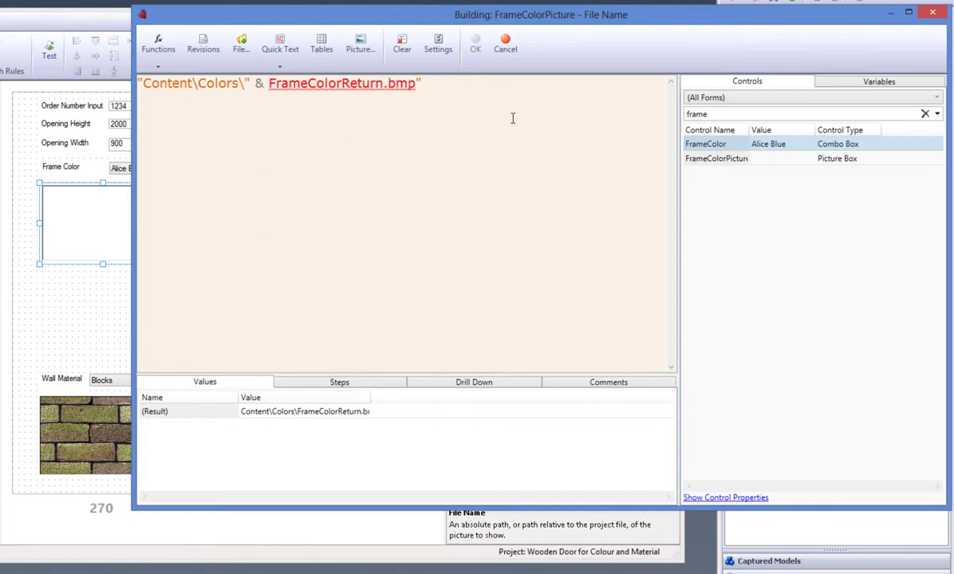
{"action": "type", "text": " & \""}
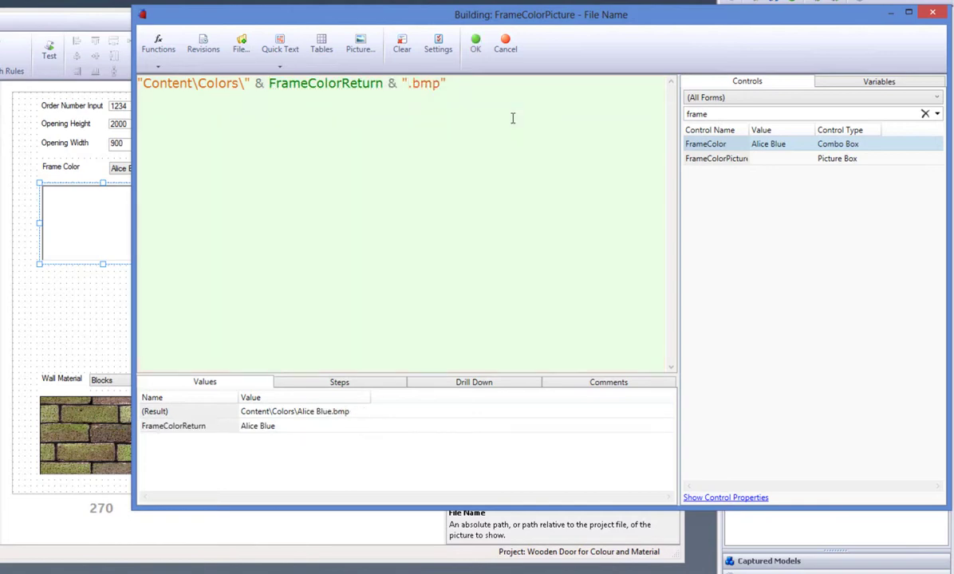
{"action": "left_click", "coordinate": [475, 43]}
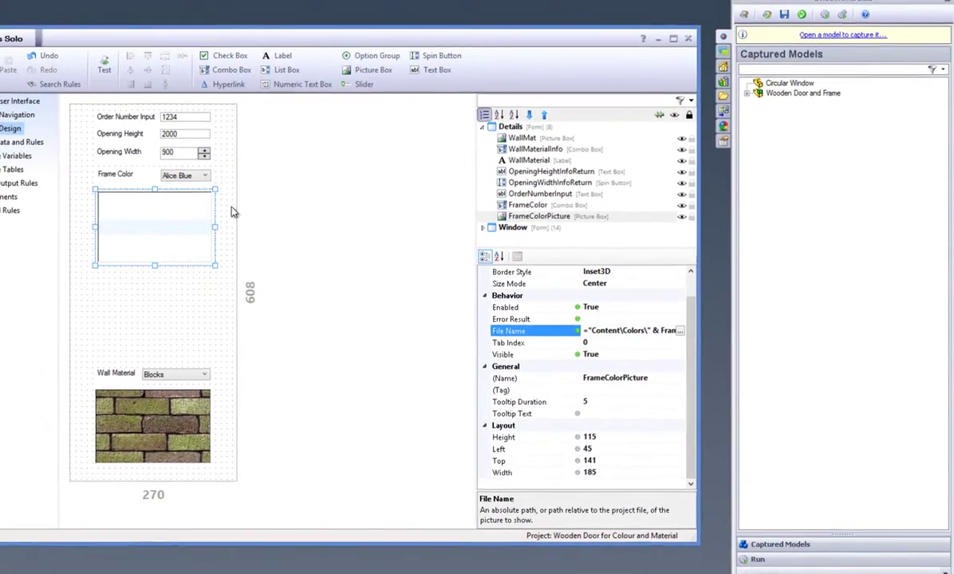
{"action": "left_click_drag", "start_coordinate": [166, 265], "coordinate": [216, 216]}
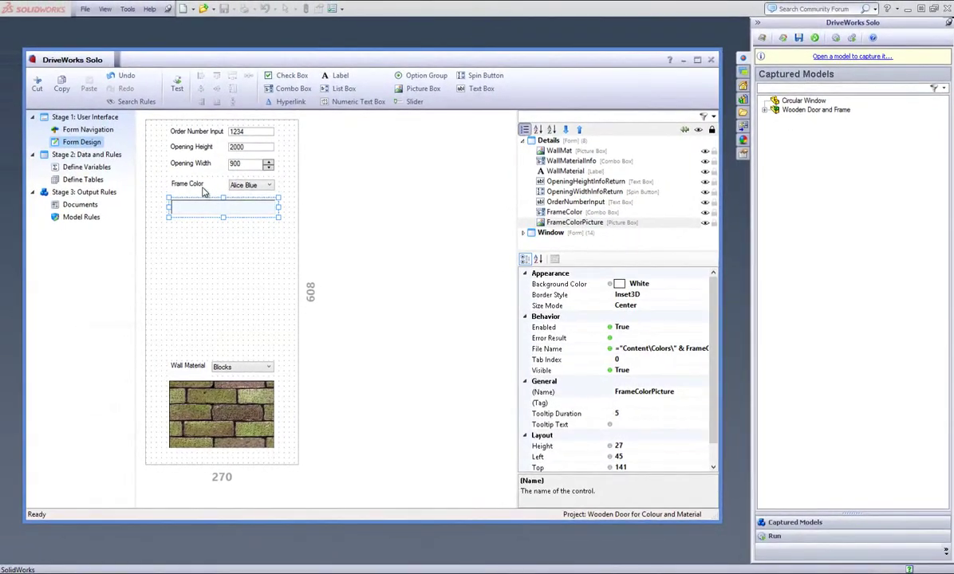
{"action": "left_click", "coordinate": [203, 190], "text": "ctrl"}
{"action": "left_click_drag", "start_coordinate": [279, 222], "coordinate": [179, 101]}
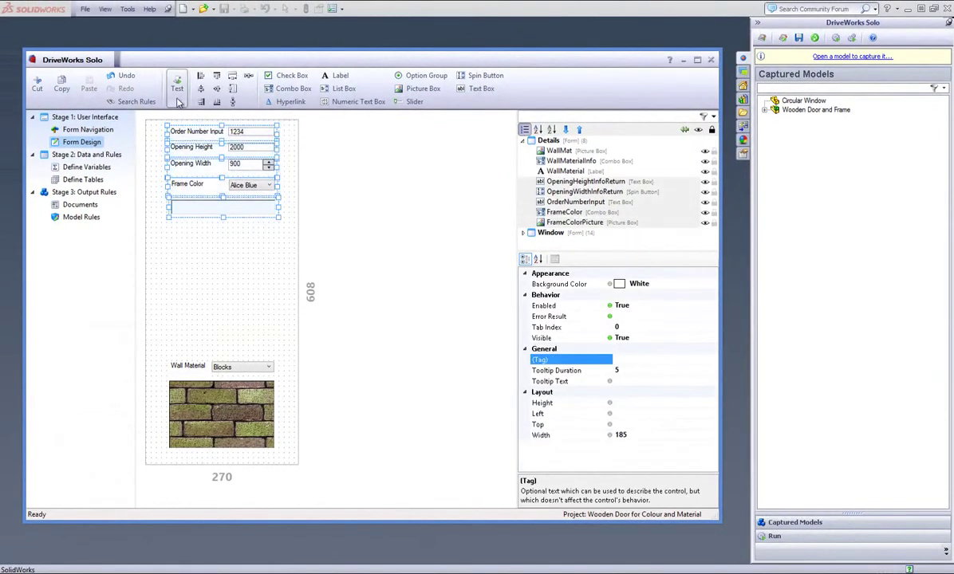
{"action": "left_click", "coordinate": [288, 182]}
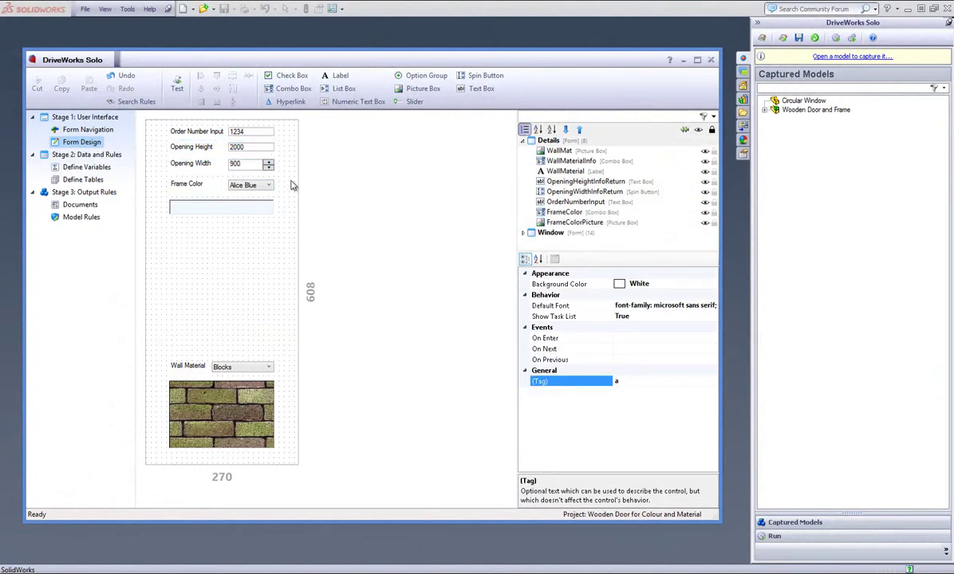
{"action": "left_click", "coordinate": [177, 83]}
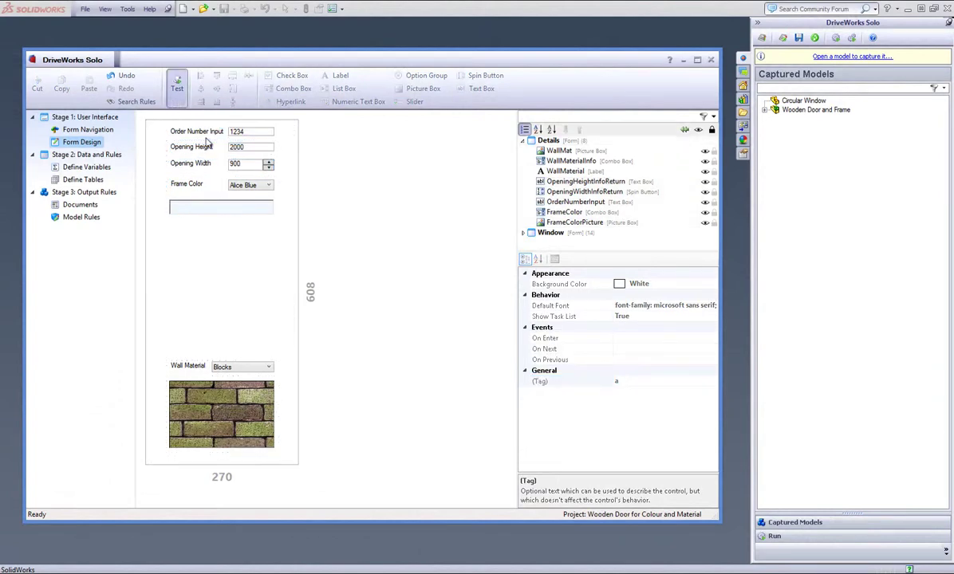
{"action": "left_click", "coordinate": [242, 185]}
{"action": "left_click", "coordinate": [252, 222]}
{"action": "scroll", "coordinate": [264, 193], "scroll_direction": "down", "scroll_amount": 3}
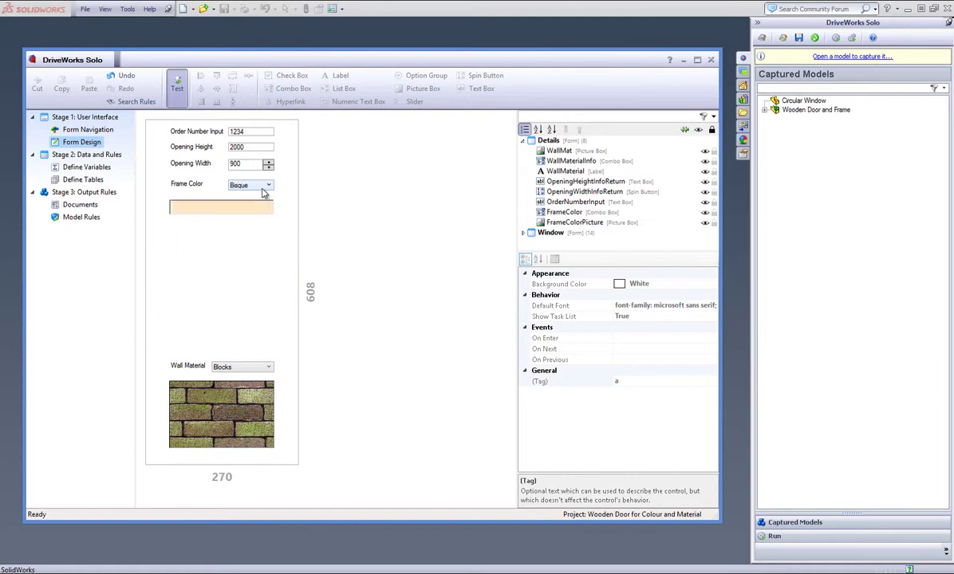
{"action": "scroll", "coordinate": [264, 194], "scroll_direction": "down", "scroll_amount": 3}
{"action": "scroll", "coordinate": [264, 194], "scroll_direction": "up", "scroll_amount": 6}
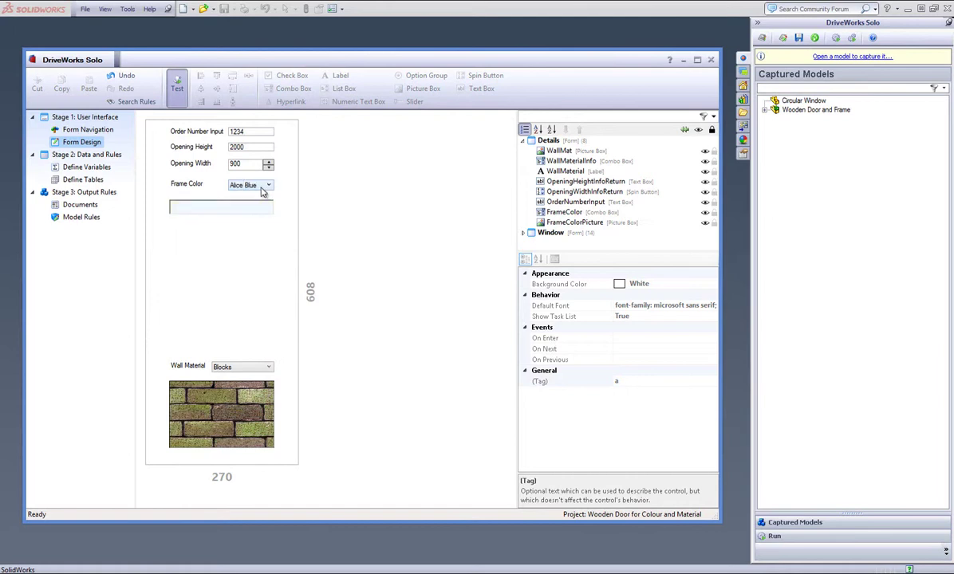
{"action": "key", "text": "Escape"}
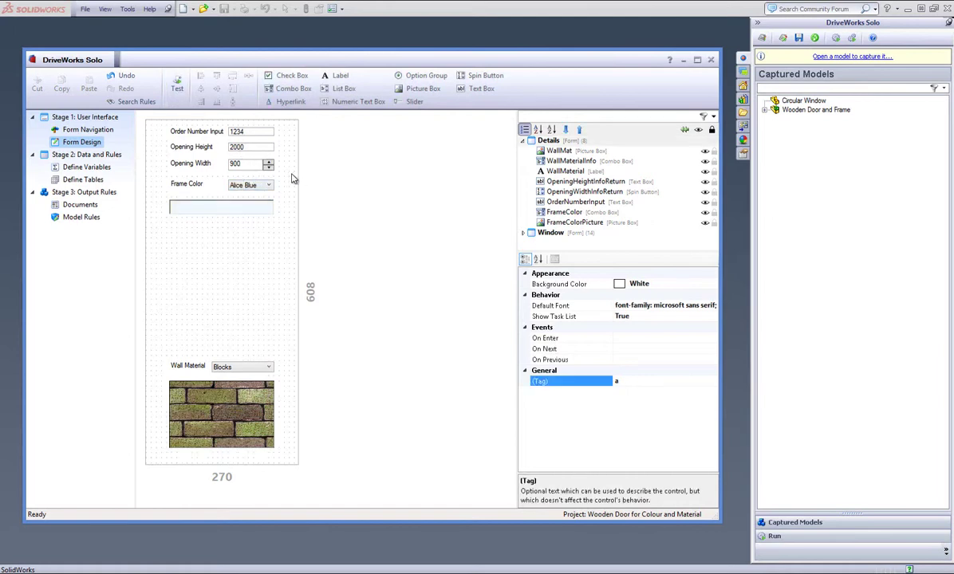
- Refresh Model Rules, select both door jamb DWColour rules in Frame Assembly, and build them together
{"action": "left_click", "coordinate": [92, 216]}
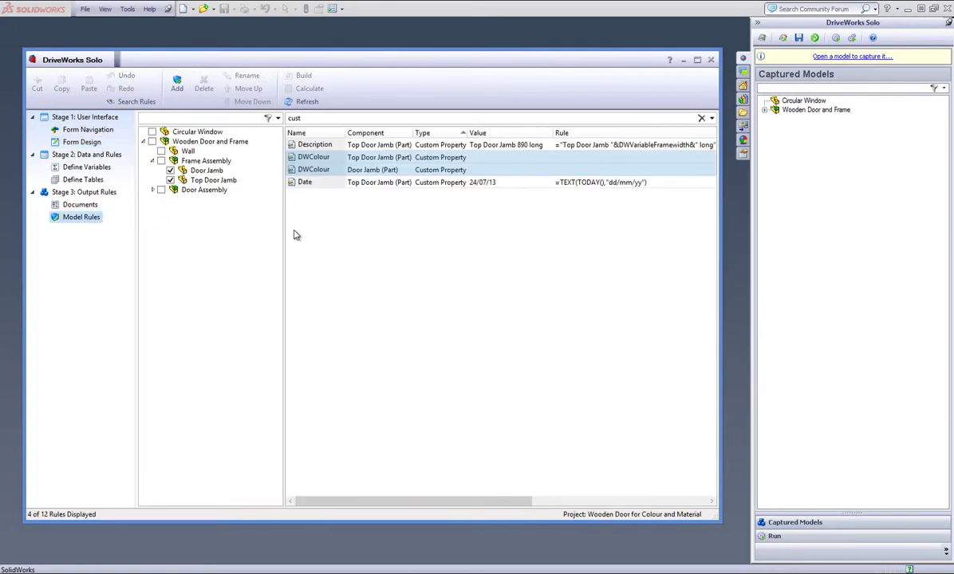
{"action": "left_click", "coordinate": [307, 102]}
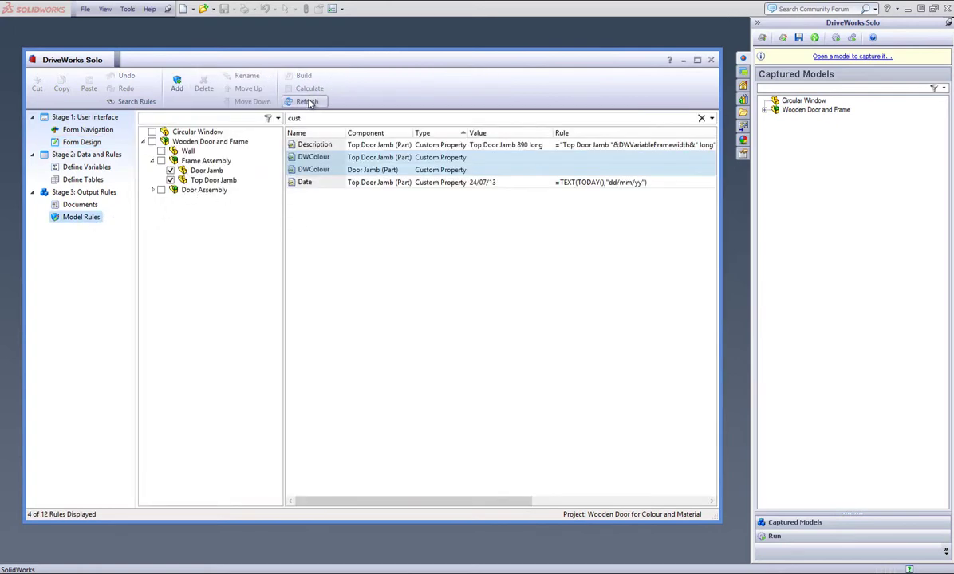
{"action": "left_click", "coordinate": [153, 162]}
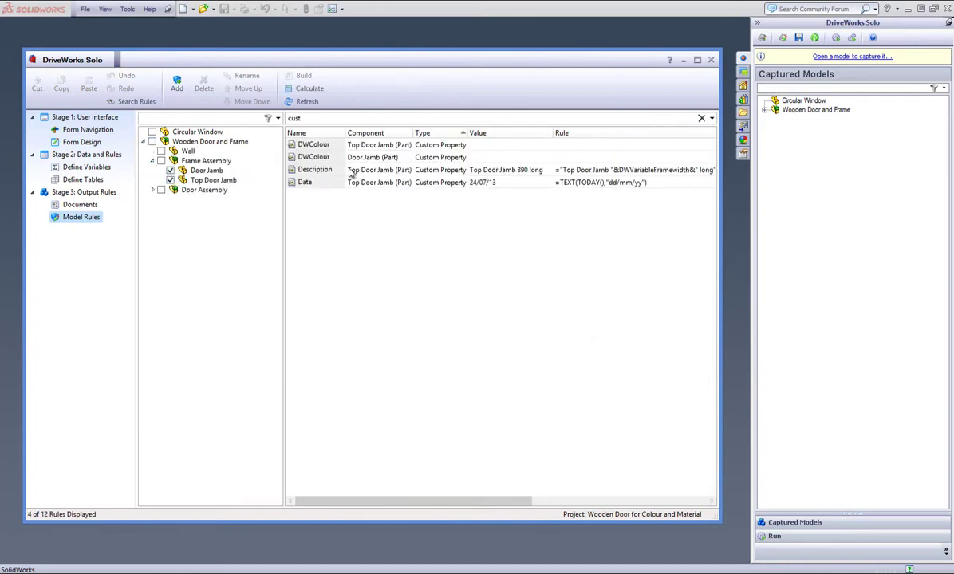
{"action": "left_click", "coordinate": [479, 157]}
{"action": "left_click", "coordinate": [472, 146], "text": "shift"}
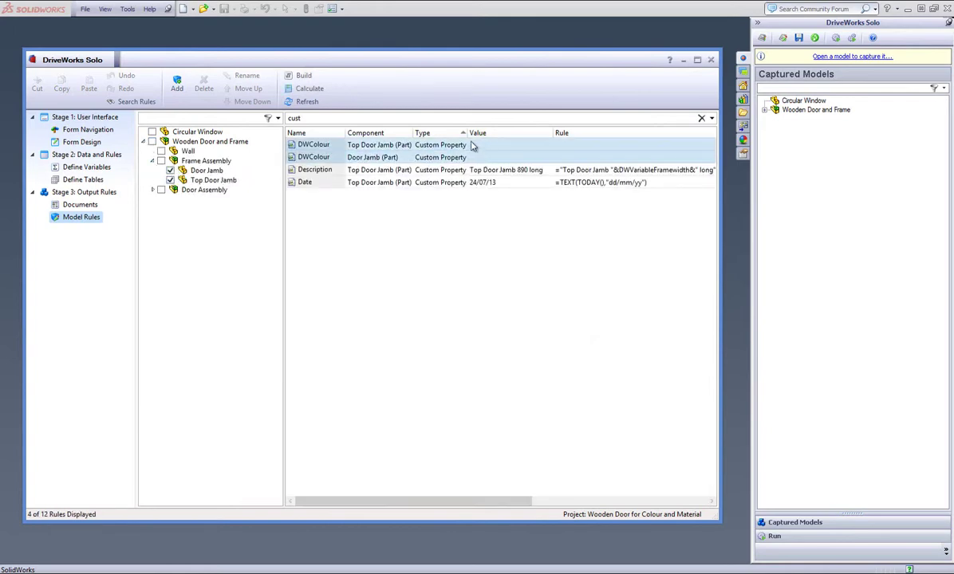
{"action": "left_click", "coordinate": [303, 75]}
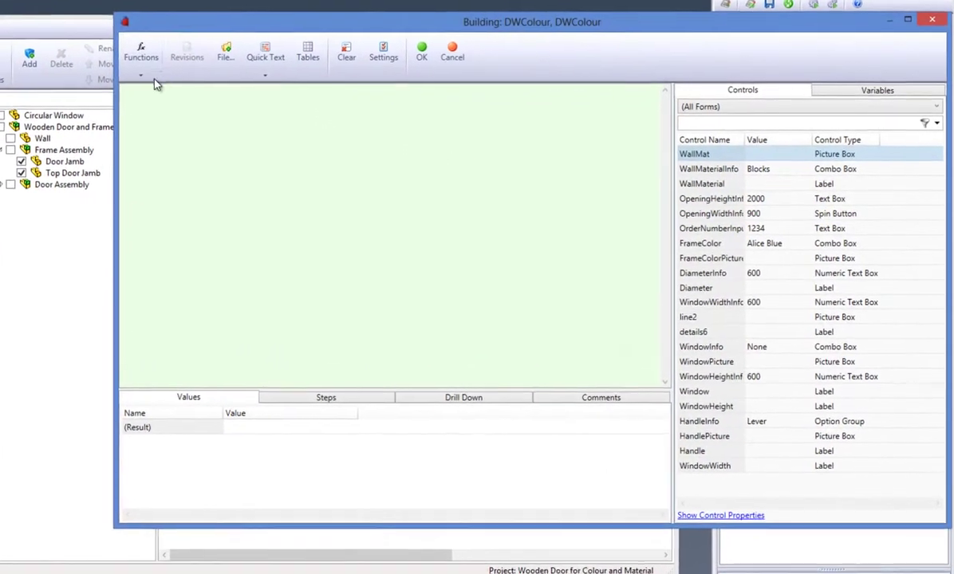
- Start a VLookup function with FrameColorReturn as the lookup value
{"action": "left_click", "coordinate": [135, 76]}
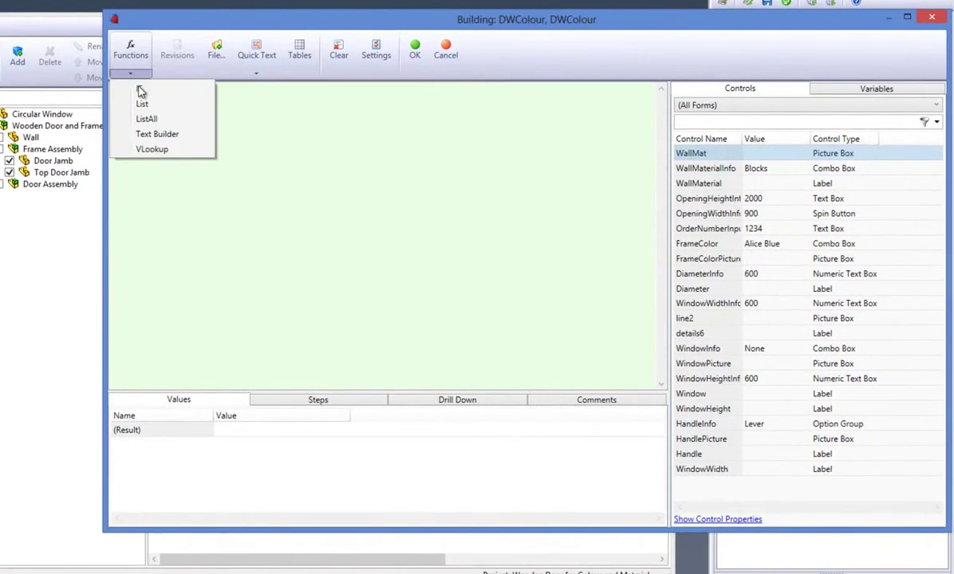
{"action": "left_click", "coordinate": [156, 149]}
{"action": "left_click", "coordinate": [761, 122]}
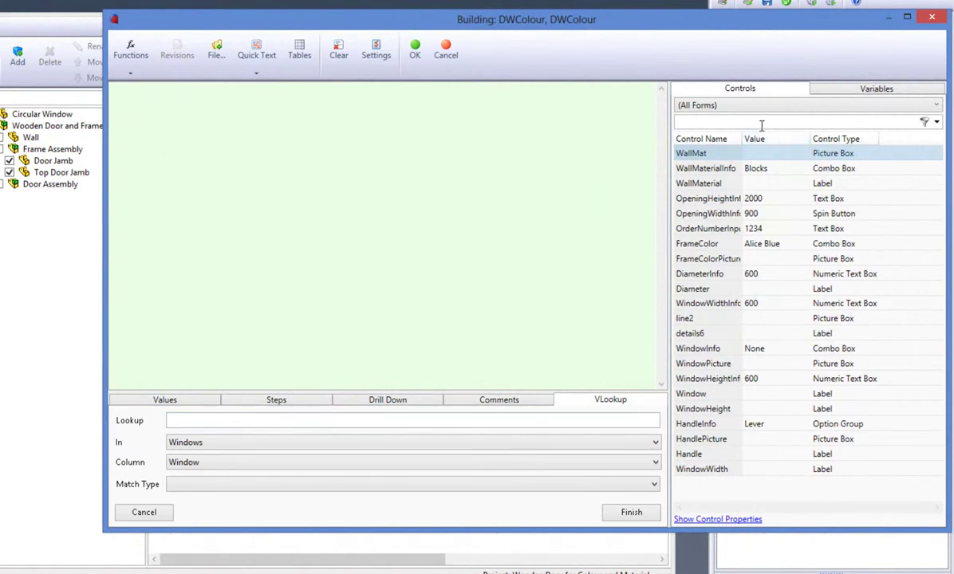
{"action": "type", "text": "frame"}
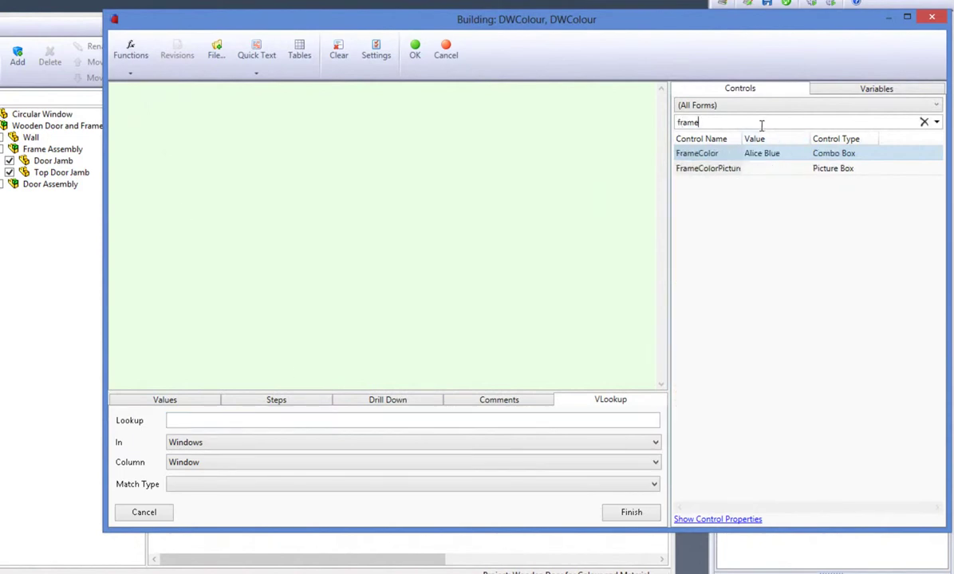
{"action": "double_click", "coordinate": [710, 154]}
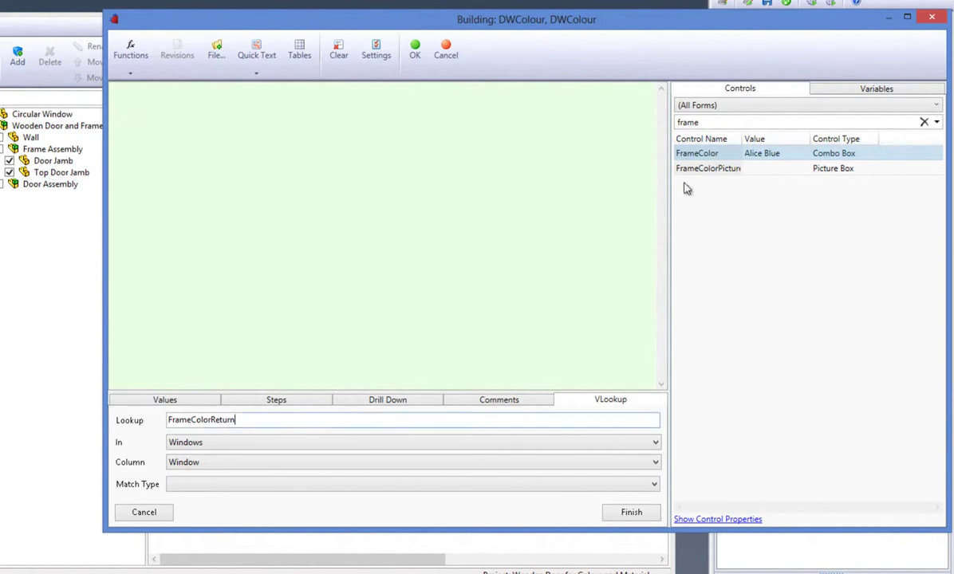
- Look in the Colors table, return the RGB column with exact match, and accept the rule
{"action": "left_click", "coordinate": [231, 442]}
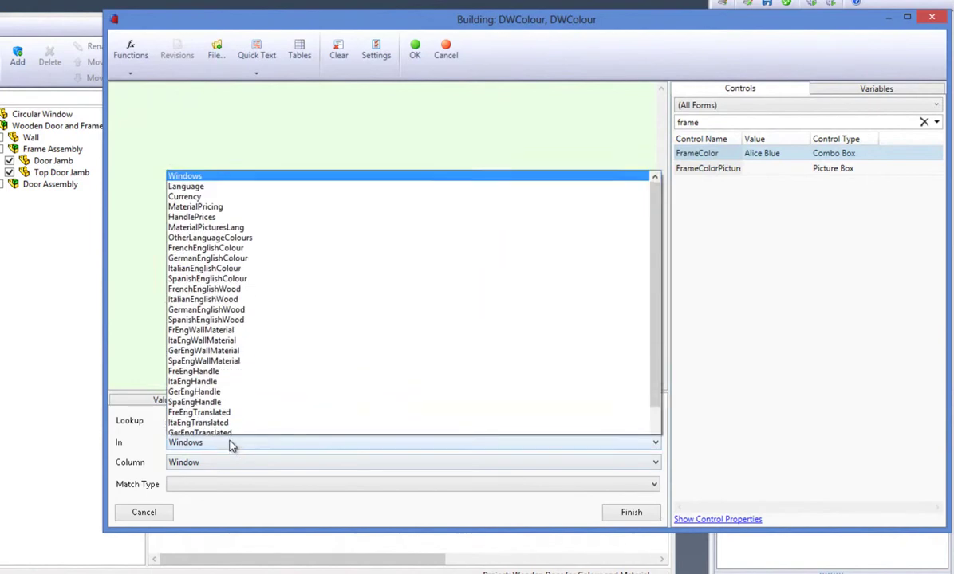
{"action": "scroll", "coordinate": [258, 391], "scroll_direction": "down", "scroll_amount": 3}
{"action": "left_click", "coordinate": [241, 418]}
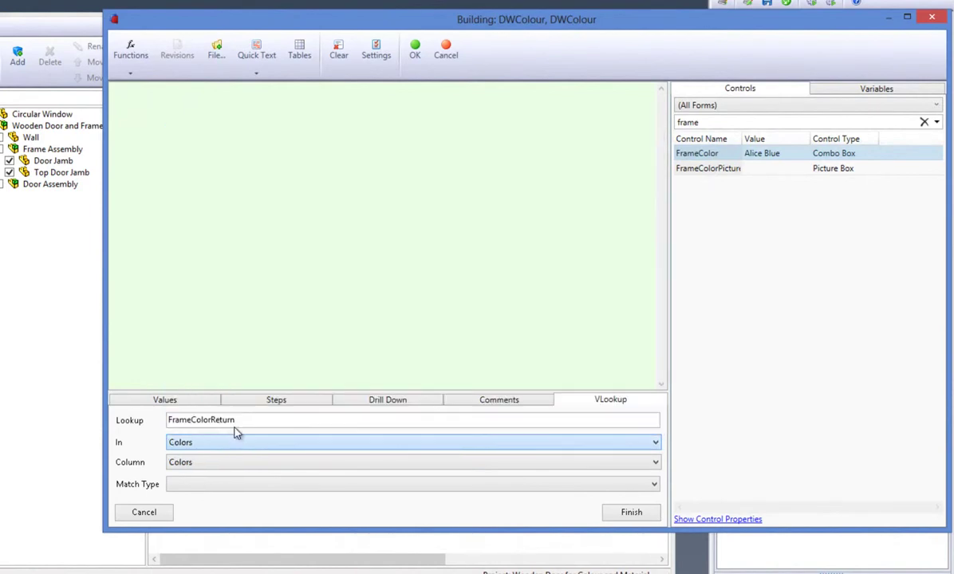
{"action": "left_click", "coordinate": [235, 461]}
{"action": "left_click", "coordinate": [239, 477]}
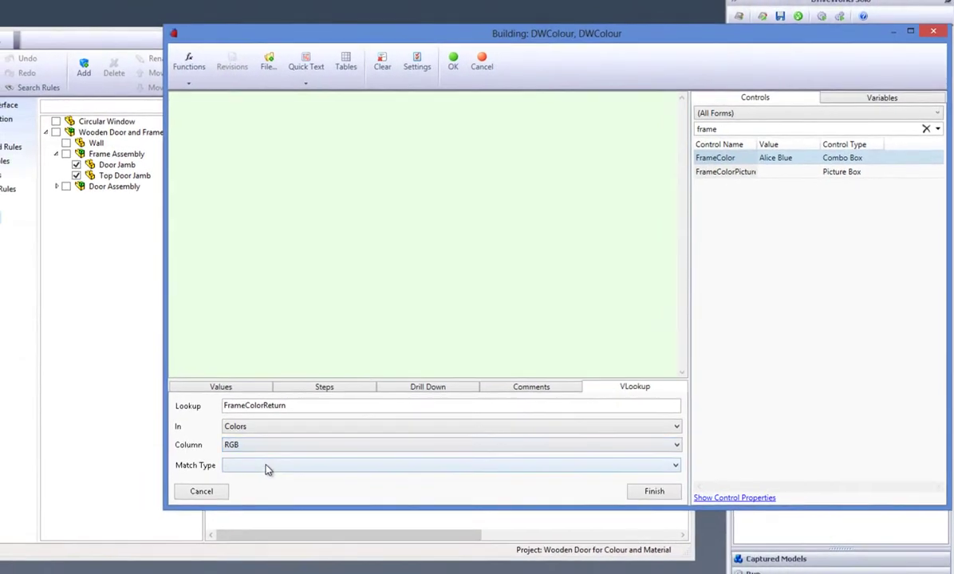
{"action": "left_click", "coordinate": [240, 481]}
{"action": "left_click", "coordinate": [259, 473]}
{"action": "left_click", "coordinate": [660, 487]}
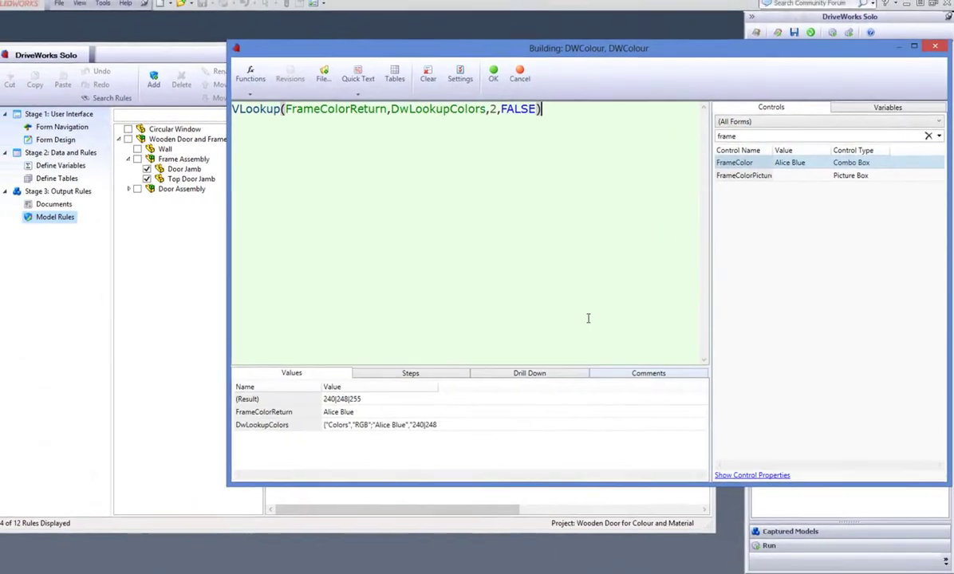
{"action": "left_click", "coordinate": [503, 77]}
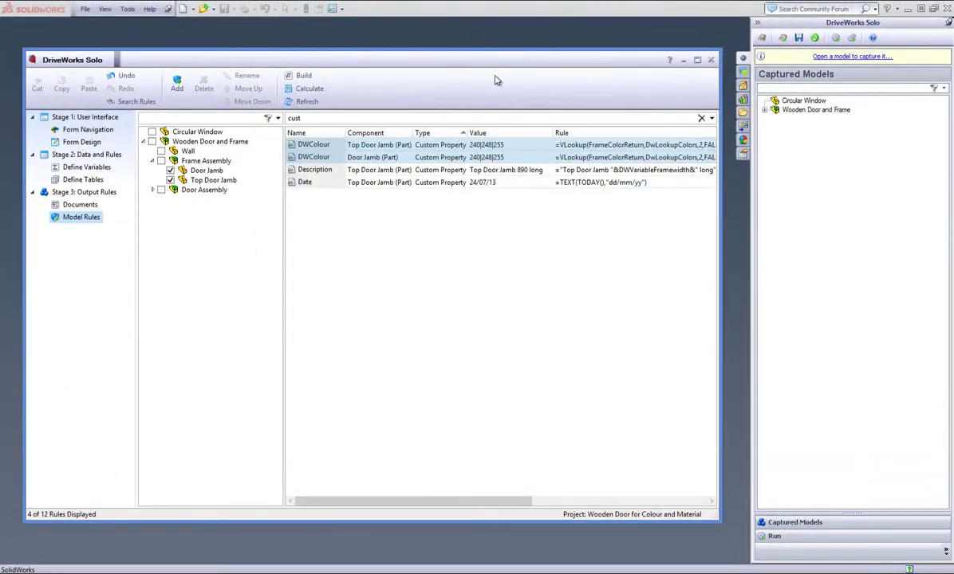
- Close the DriveWorks project window, run the input form and choose the Ball handle
{"action": "left_click", "coordinate": [683, 59]}
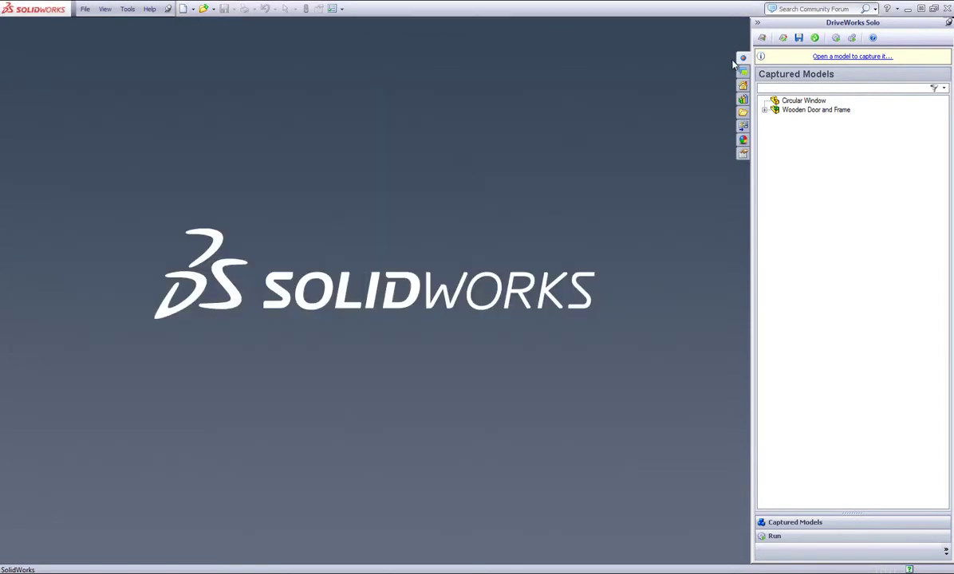
{"action": "left_click", "coordinate": [836, 45]}
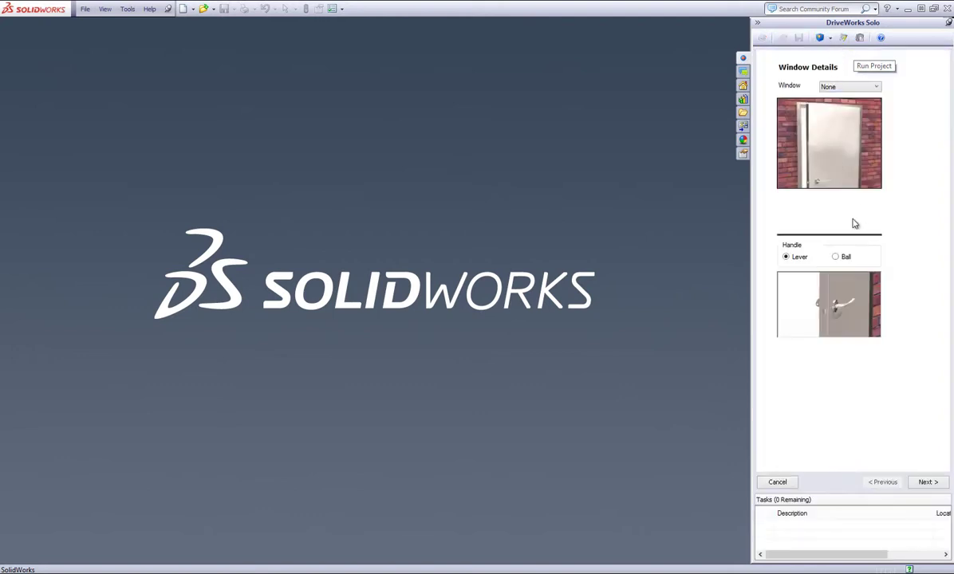
{"action": "left_click", "coordinate": [836, 258]}
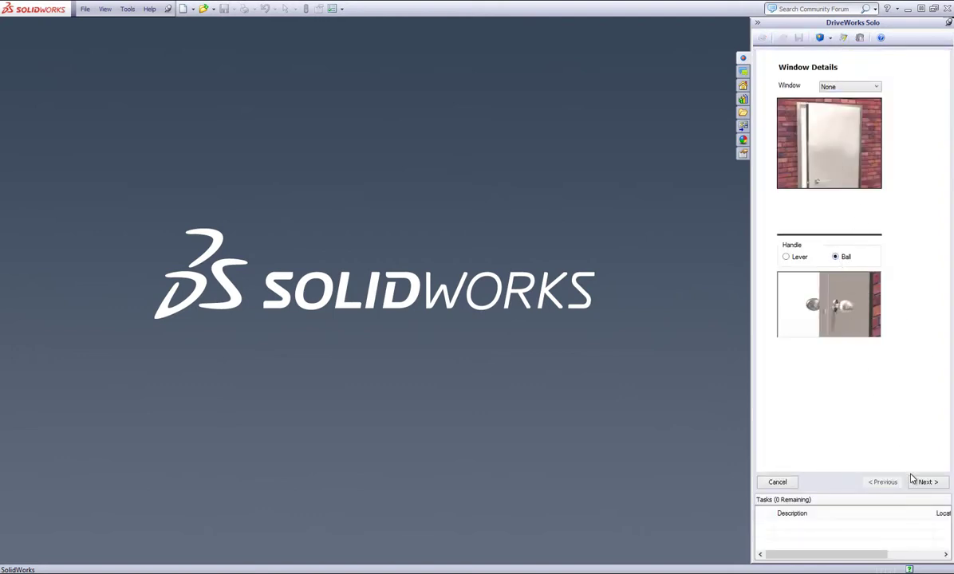
{"action": "left_click", "coordinate": [926, 481]}
- Set the frame colour to Crimson and preview the generated door model
{"action": "left_click", "coordinate": [879, 116]}
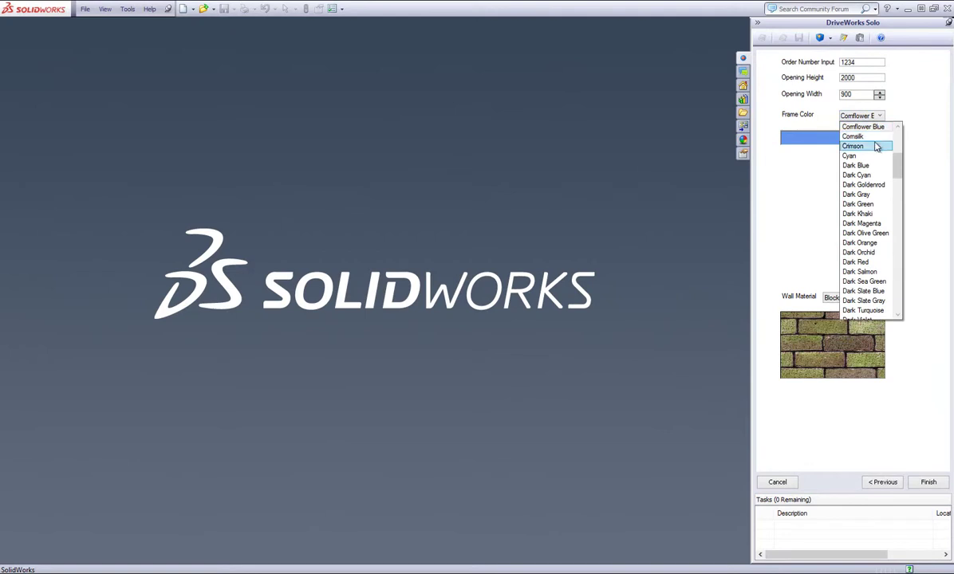
{"action": "left_click", "coordinate": [877, 146]}
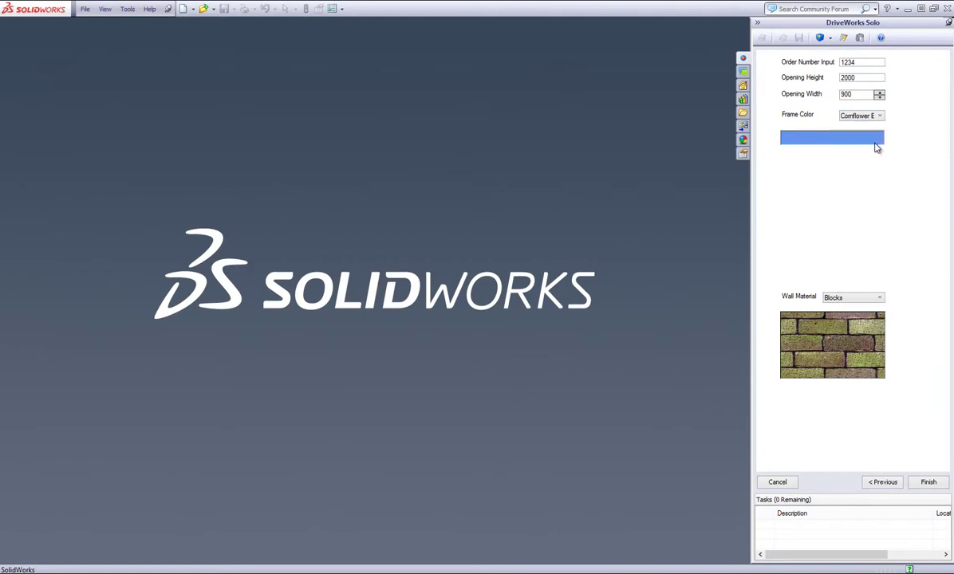
{"action": "left_click", "coordinate": [821, 38]}
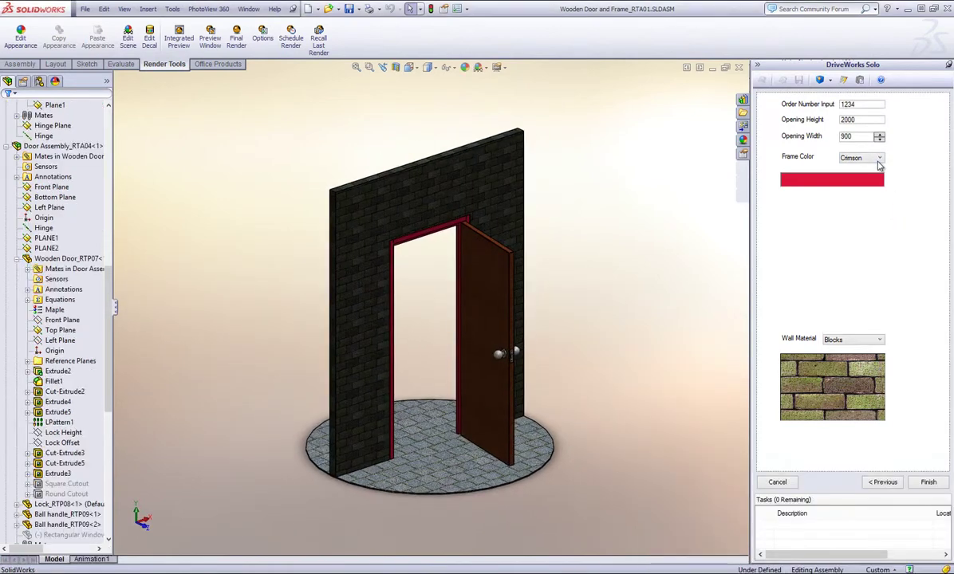
- Switch the Frame Color combo from Crimson to Light Green
{"action": "left_click", "coordinate": [877, 158]}
{"action": "scroll", "coordinate": [899, 217], "scroll_direction": "down", "scroll_amount": 10}
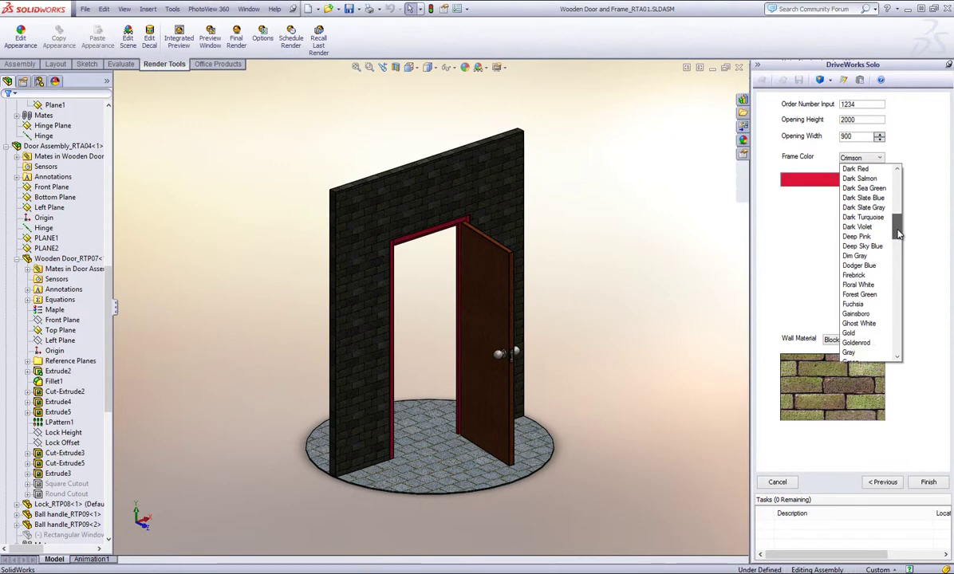
{"action": "left_click", "coordinate": [858, 332]}
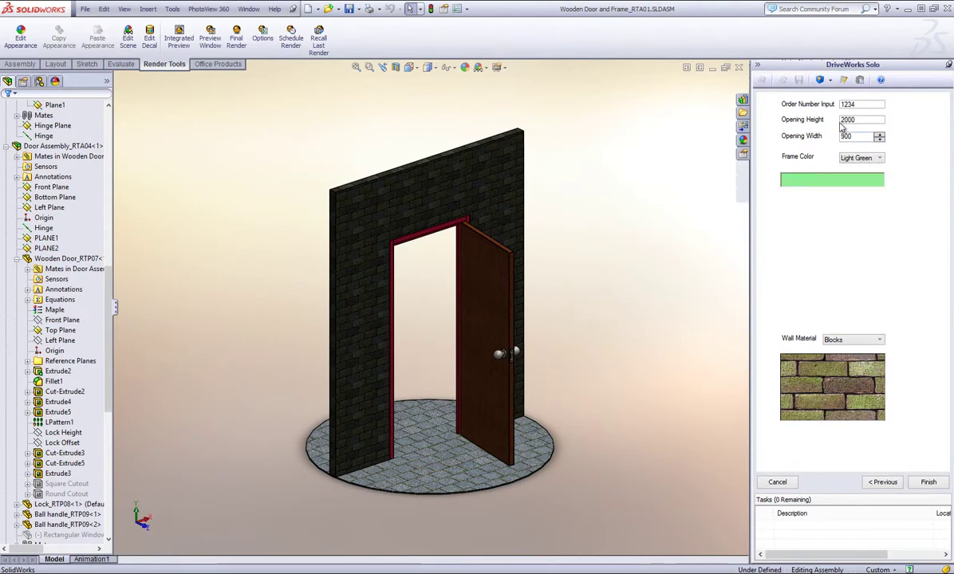